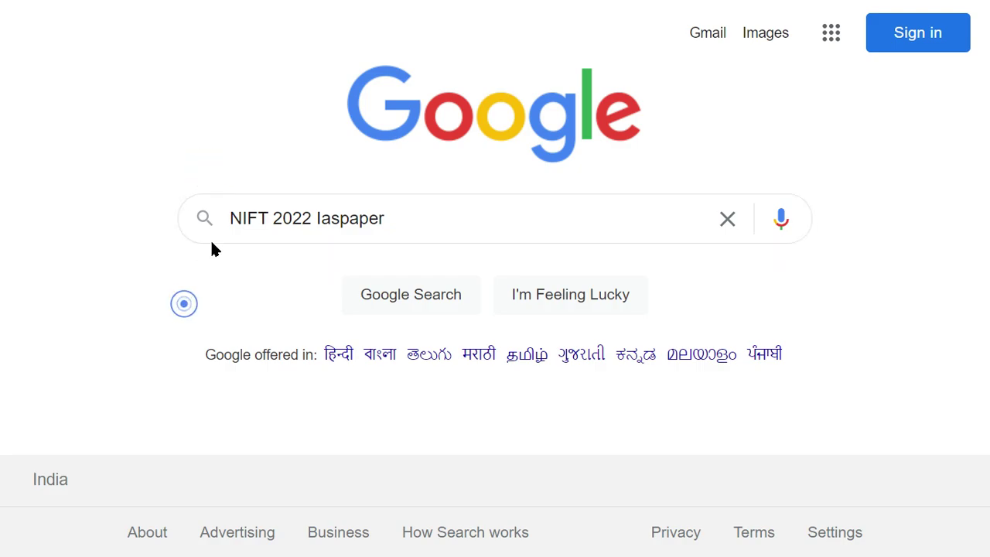
# Step: Search Google for 'NIFT 2022 Iaspaper' and scroll to the iaspaper.net application form results
pyautogui.moveTo(230, 218); pyautogui.dragTo(312, 218)
pyautogui.click(216, 159)
pyautogui.click(369, 303)
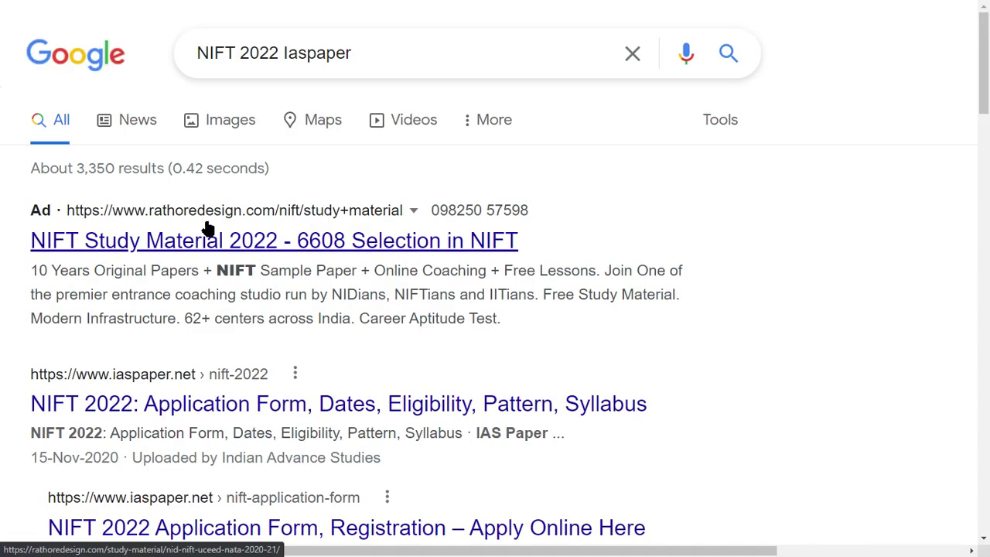
pyautogui.doubleClick(259, 53)
pyautogui.moveTo(335, 52); pyautogui.dragTo(850, 60)
pyautogui.click(865, 52)
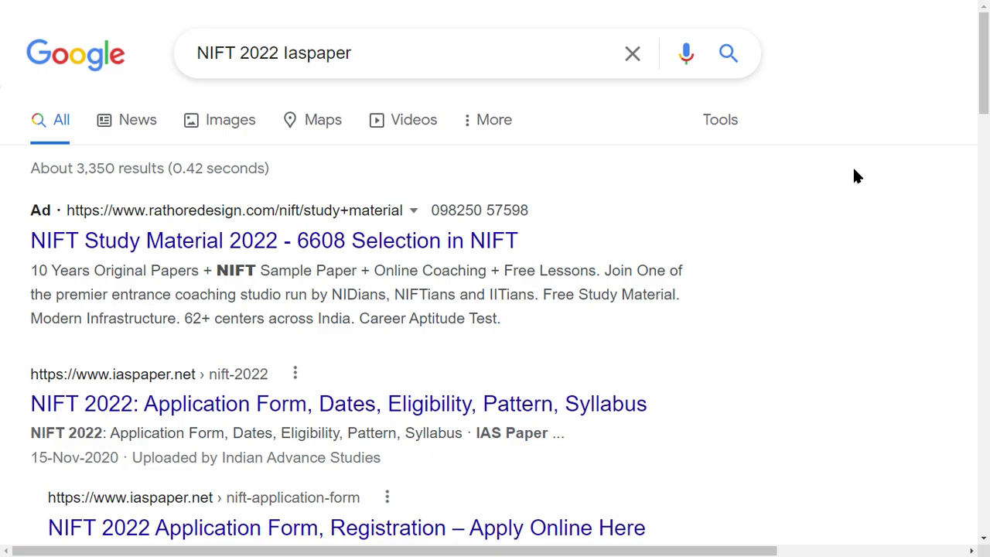
pyautogui.scroll(-3, 777, 225)
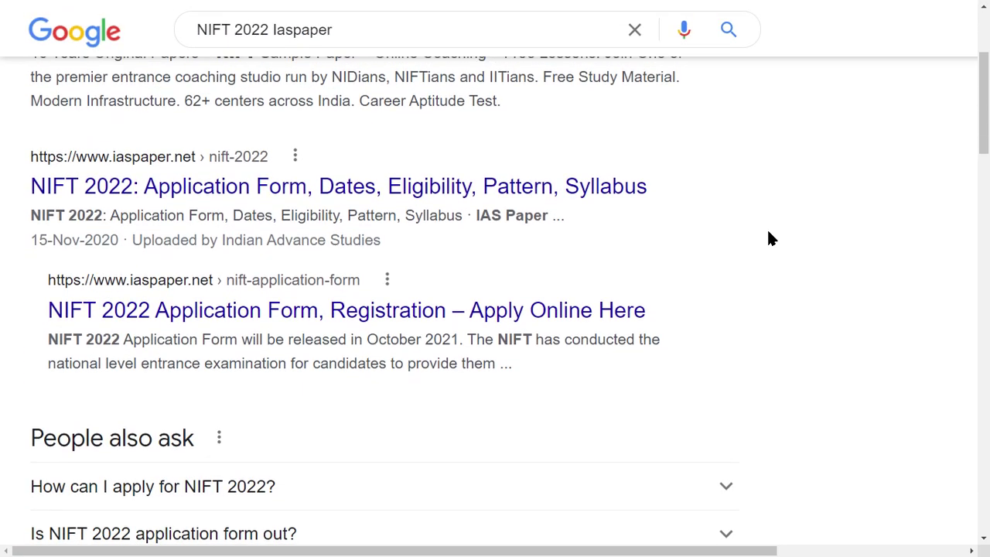
# Step: Open the iaspaper.net NIFT 2022 result and read its title and 3rd December 2021 release date
pyautogui.click(120, 181)
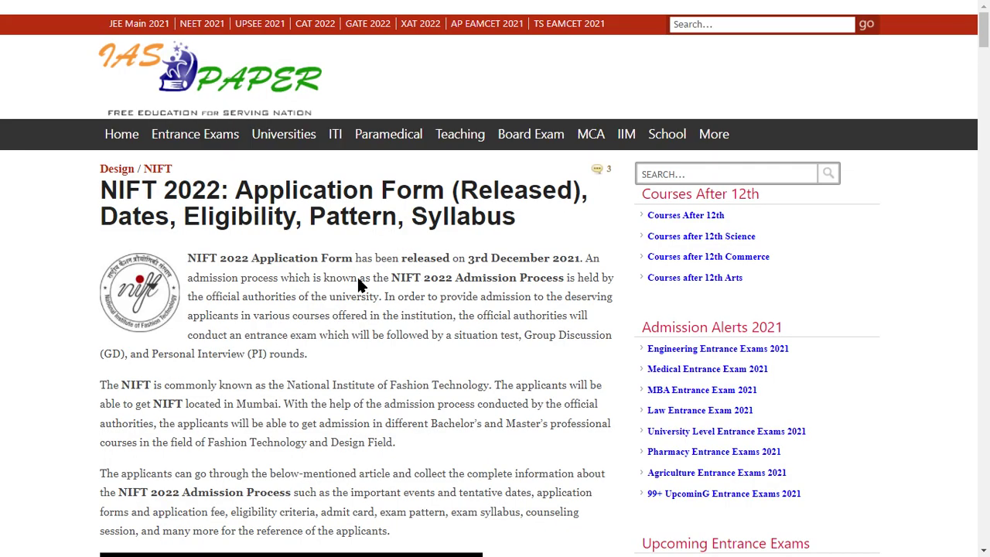
pyautogui.moveTo(292, 190); pyautogui.dragTo(458, 192)
pyautogui.doubleClick(516, 190)
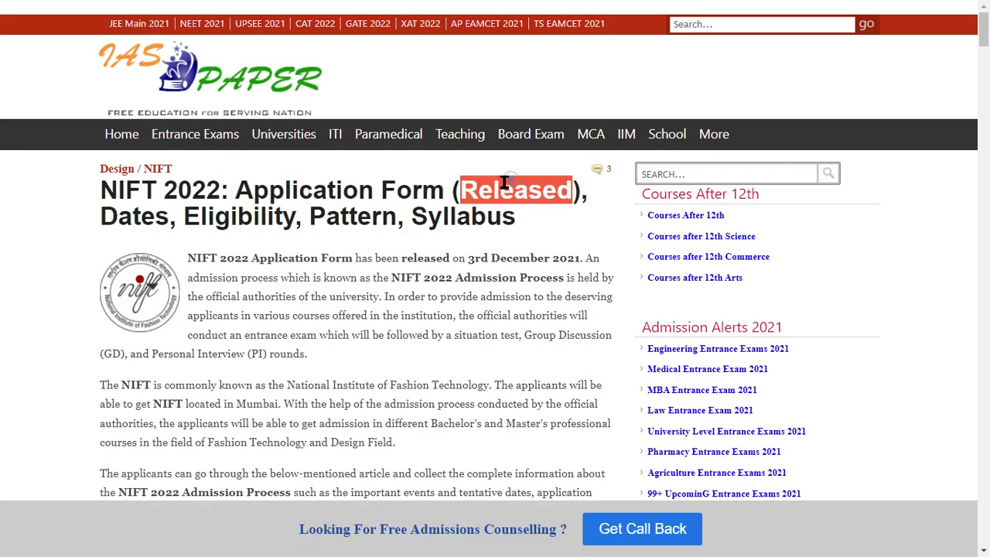
pyautogui.moveTo(401, 259); pyautogui.dragTo(600, 261)
pyautogui.click(507, 297)
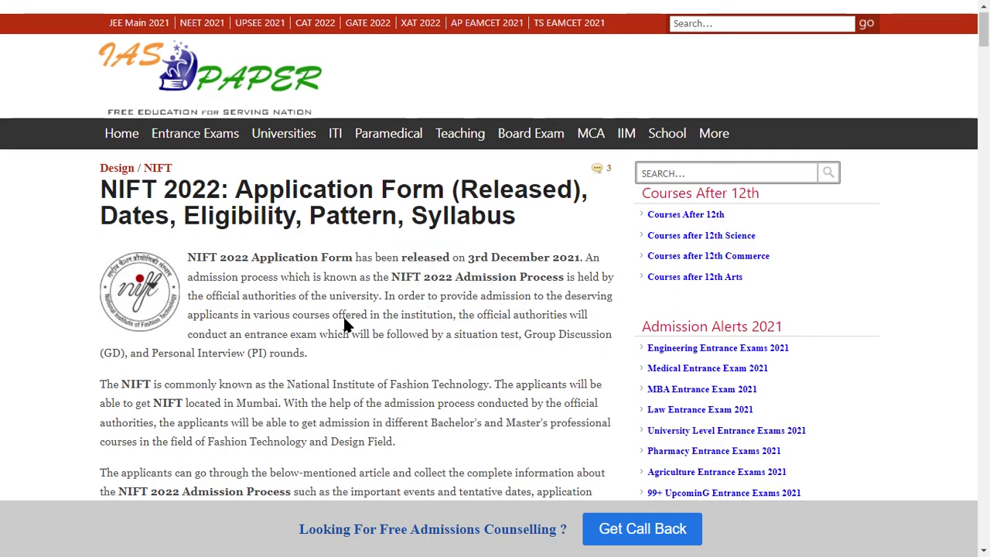
# Step: Scroll to the Application Form Released notice and follow its application details link
pyautogui.scroll(-9, 347, 325)
pyautogui.moveTo(274, 153); pyautogui.dragTo(417, 152)
pyautogui.click(363, 202)
pyautogui.doubleClick(214, 207)
pyautogui.moveTo(214, 208); pyautogui.dragTo(261, 226)
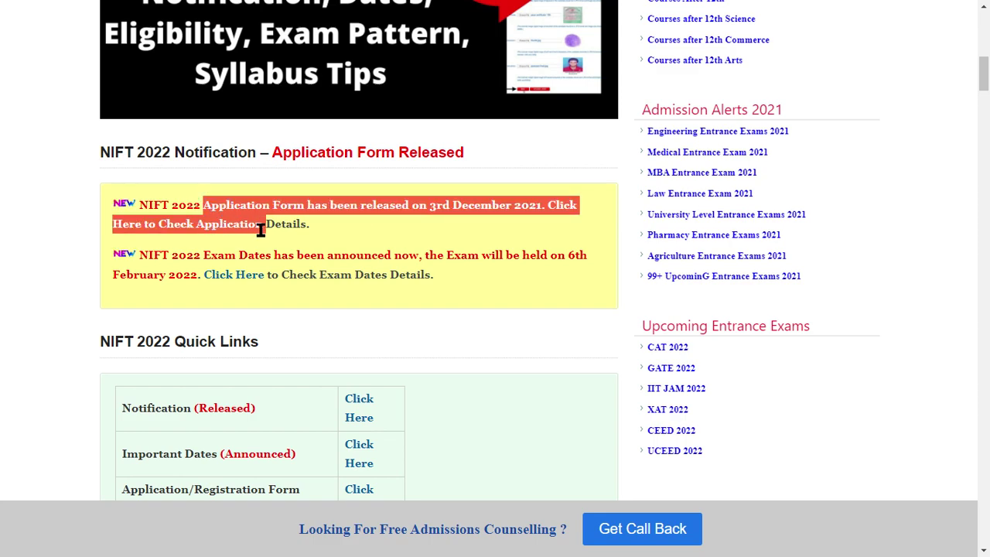
pyautogui.click(347, 230)
pyautogui.click(556, 207)
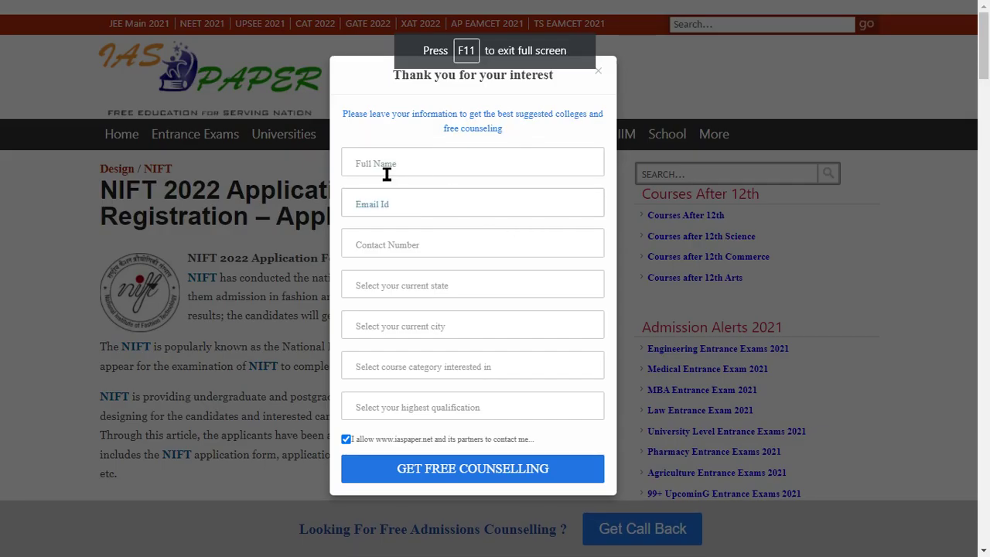
pyautogui.click(385, 170)
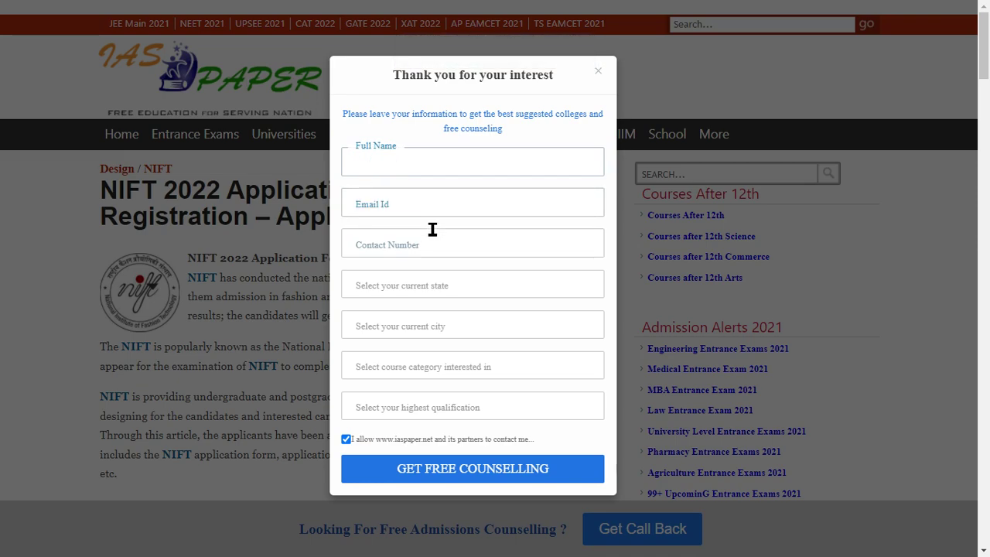
pyautogui.hotkey('ctrl', '+')
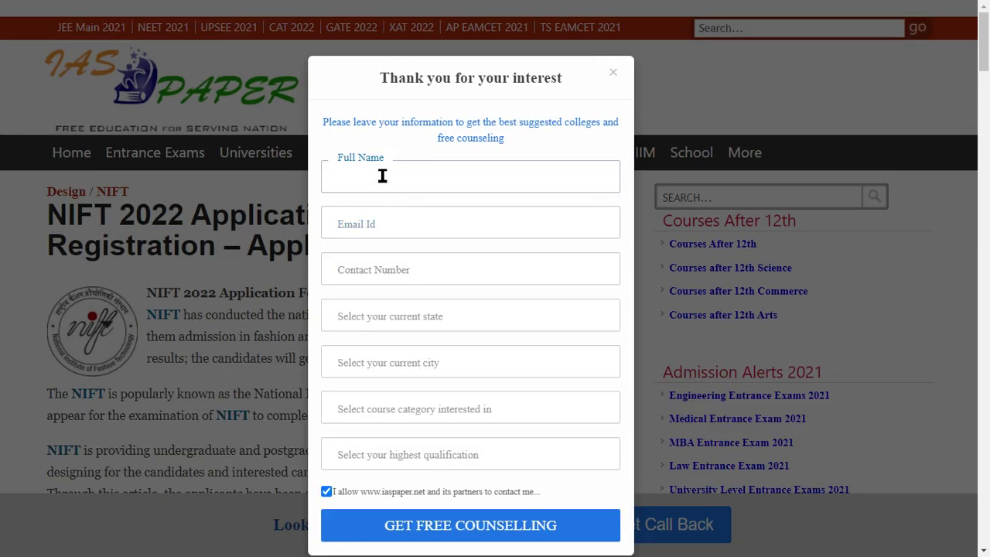
pyautogui.write('Name')
pyautogui.press('Tab')
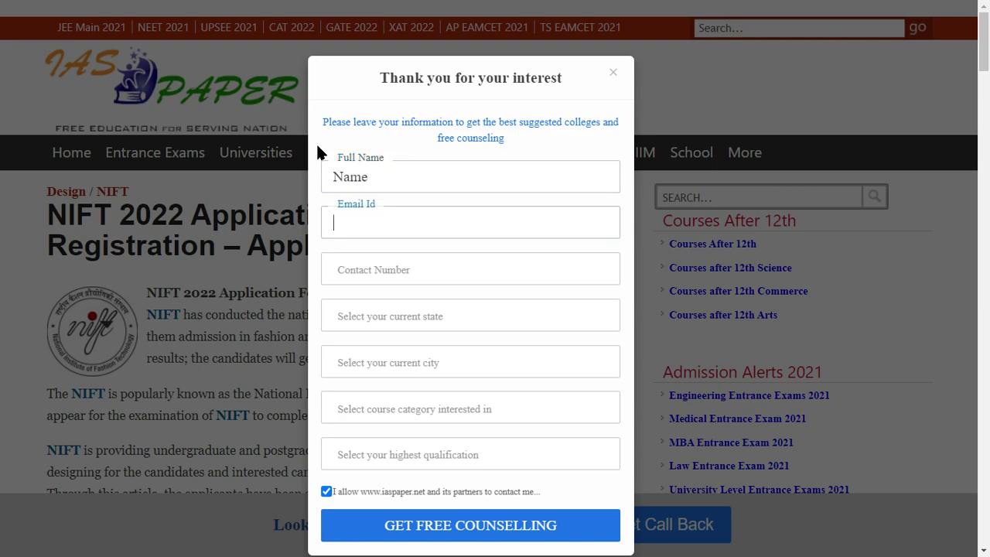
pyautogui.click(382, 232)
pyautogui.press('Tab')
pyautogui.click(438, 328)
pyautogui.click(404, 190)
pyautogui.click(426, 349)
pyautogui.click(413, 227)
pyautogui.click(435, 402)
pyautogui.click(413, 299)
pyautogui.click(435, 461)
pyautogui.click(417, 372)
pyautogui.click(474, 533)
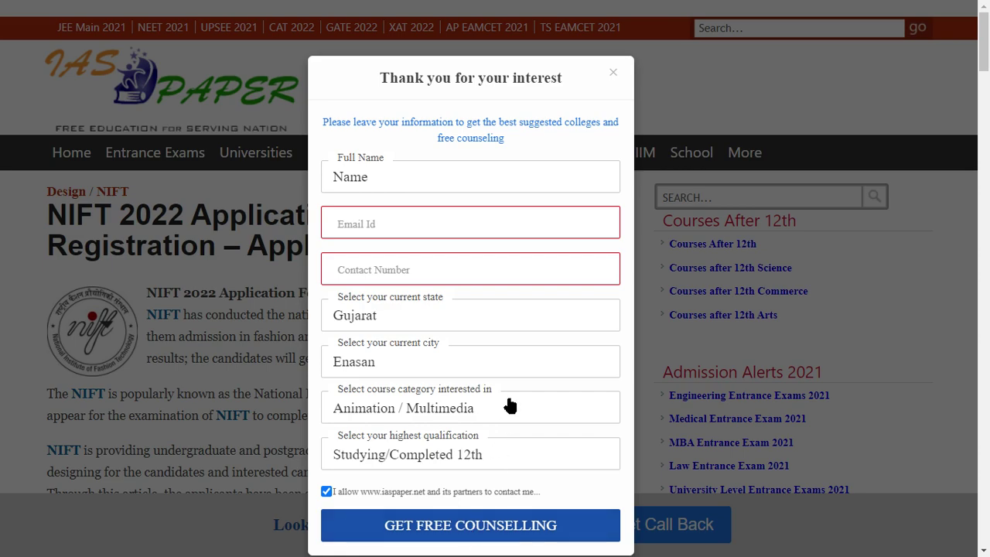
pyautogui.click(613, 74)
# Step: Follow the article's 'Click Here' link to the NIFT portal and choose New Registration
pyautogui.scroll(-1, 257, 319)
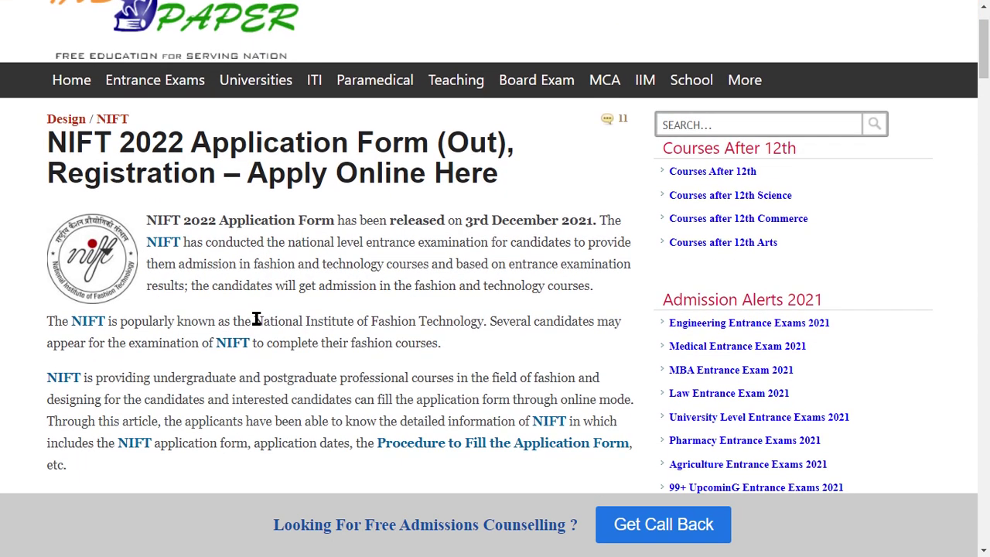
pyautogui.moveTo(62, 142); pyautogui.dragTo(336, 144)
pyautogui.click(365, 181)
pyautogui.scroll(-5, 375, 224)
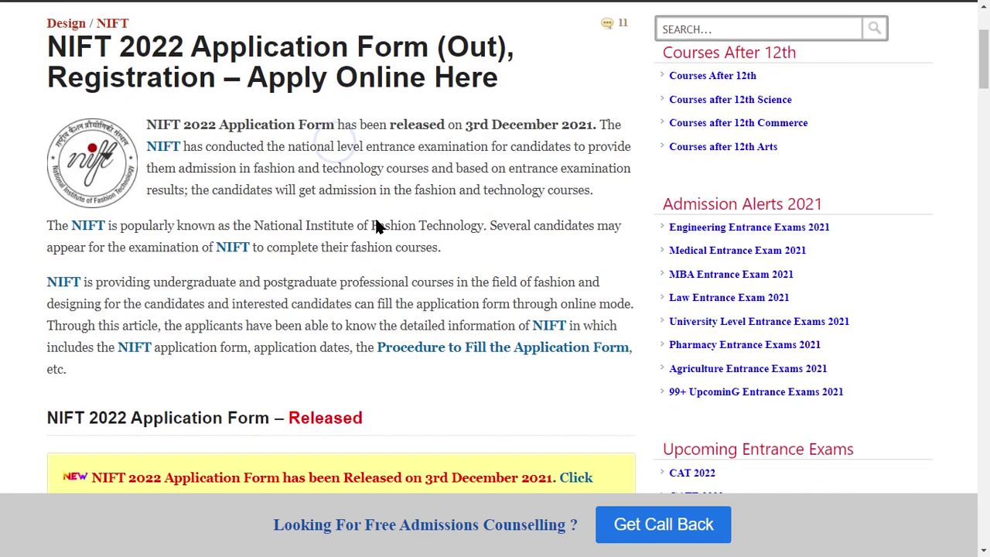
pyautogui.click(572, 214)
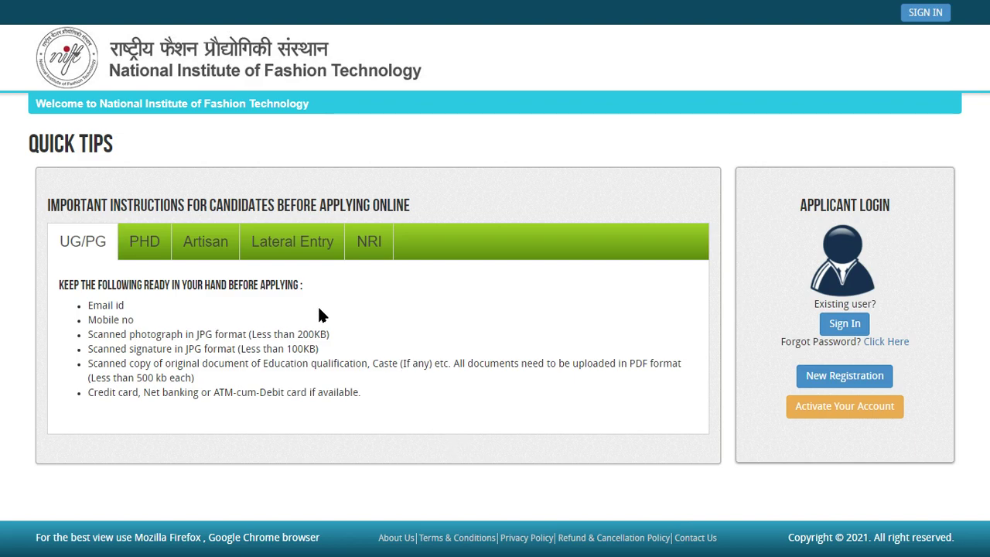
pyautogui.click(747, 377)
pyautogui.click(845, 377)
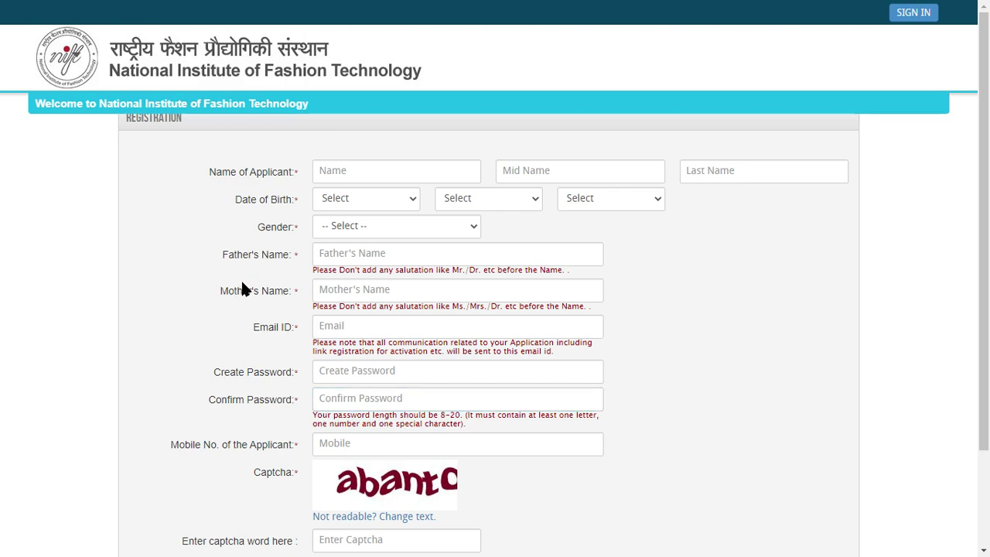
# Step: Zoom the registration form in and look over the first, middle and last name fields
pyautogui.hotkey('ctrl', '+')
pyautogui.hotkey('ctrl', '+')
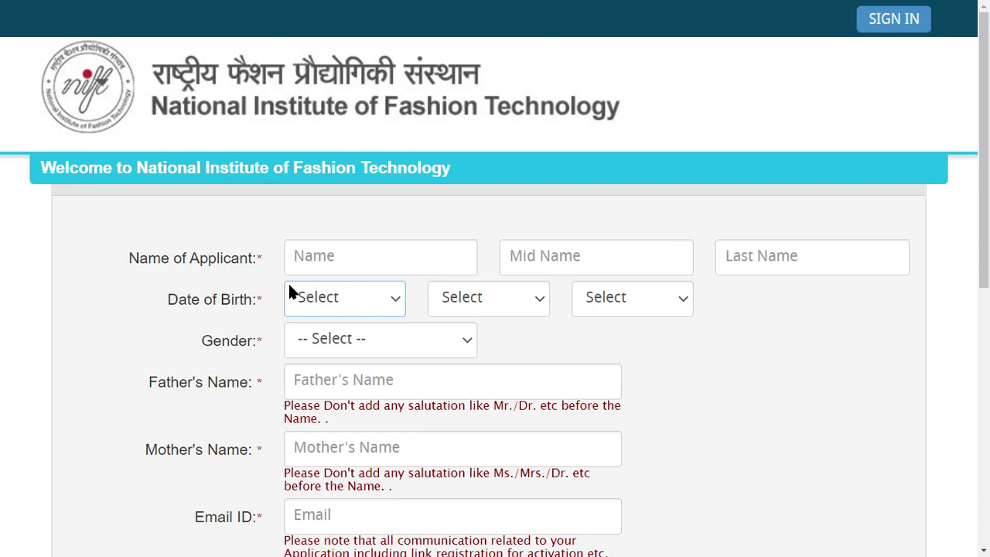
pyautogui.tripleClick(147, 257)
pyautogui.click(406, 261)
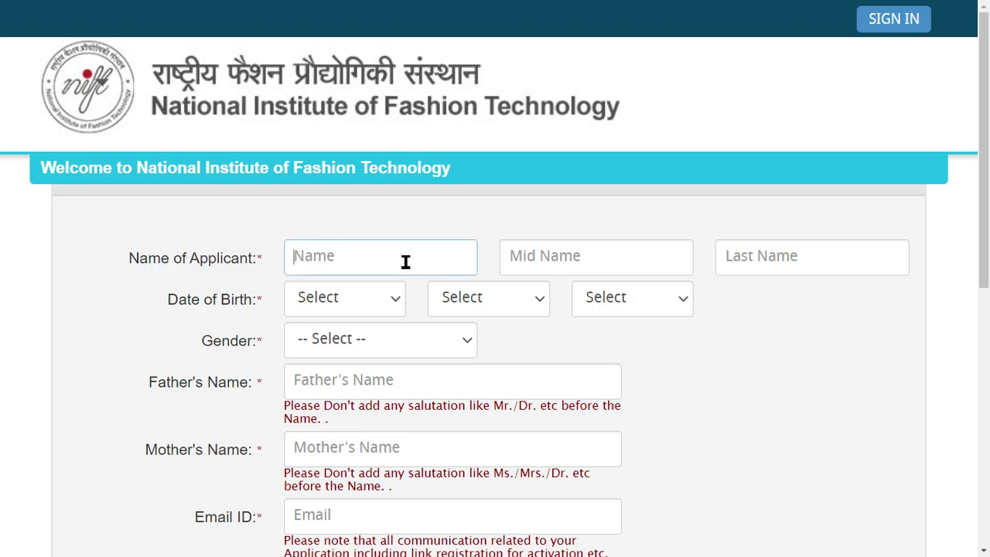
pyautogui.click(603, 269)
pyautogui.click(786, 259)
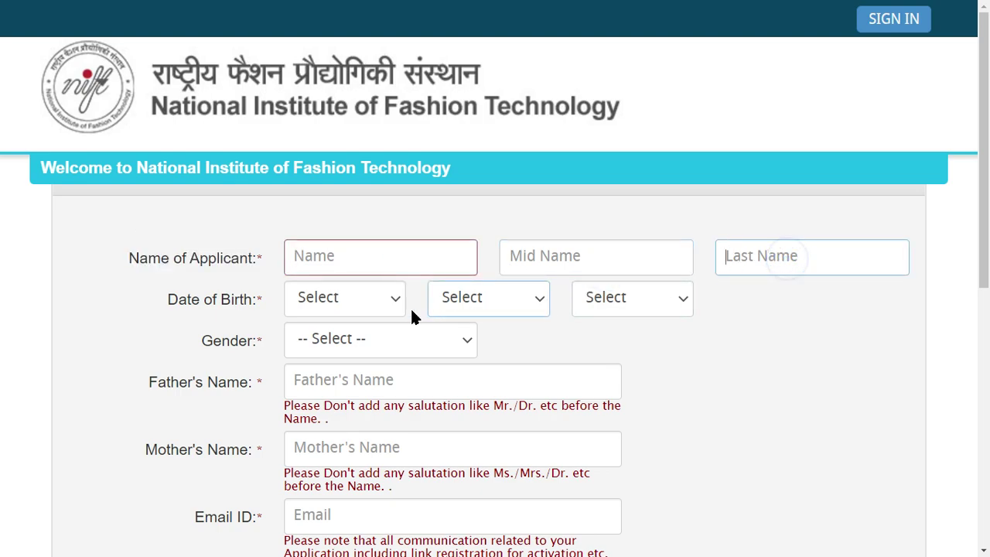
# Step: Set the date of birth to 01 January 2000
pyautogui.click(312, 300)
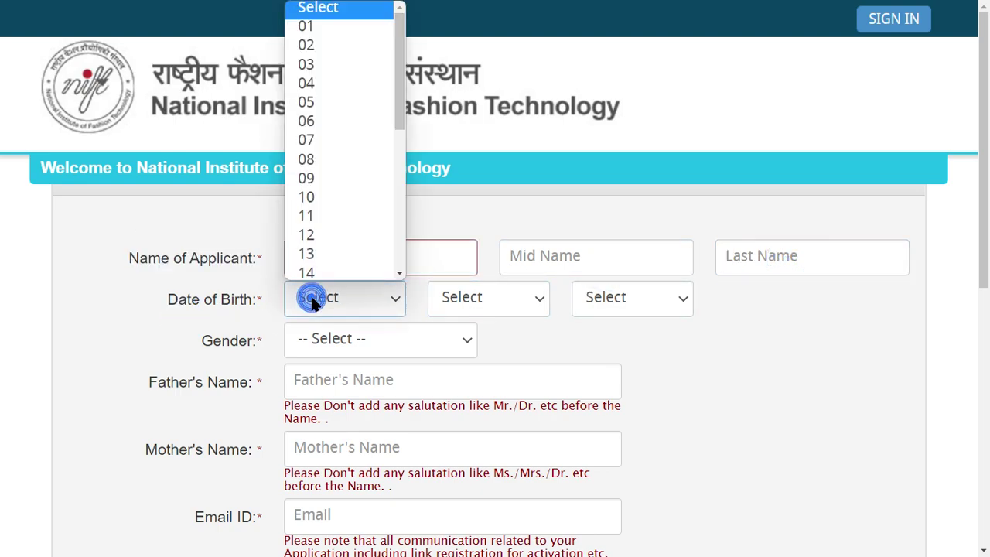
pyautogui.click(312, 31)
pyautogui.click(498, 299)
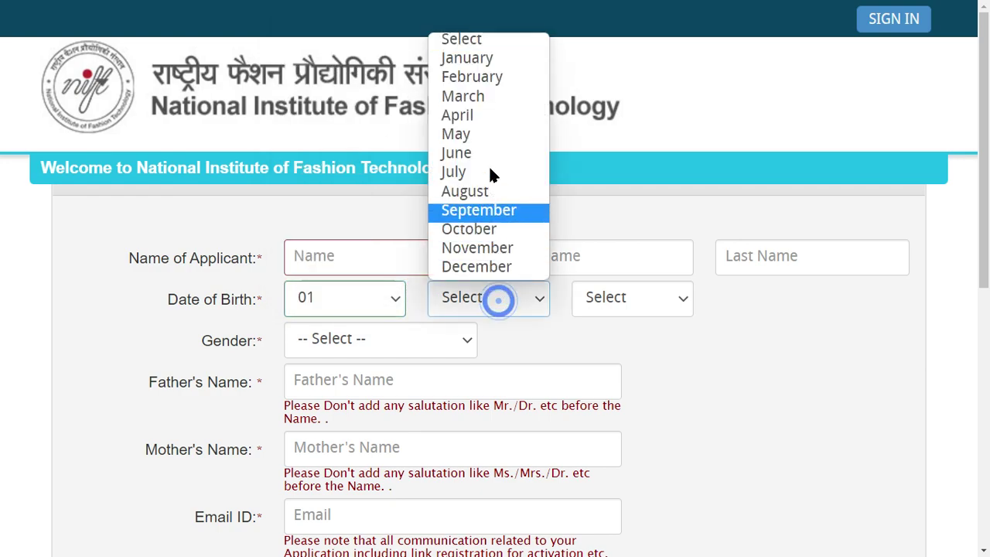
pyautogui.click(474, 57)
pyautogui.click(630, 302)
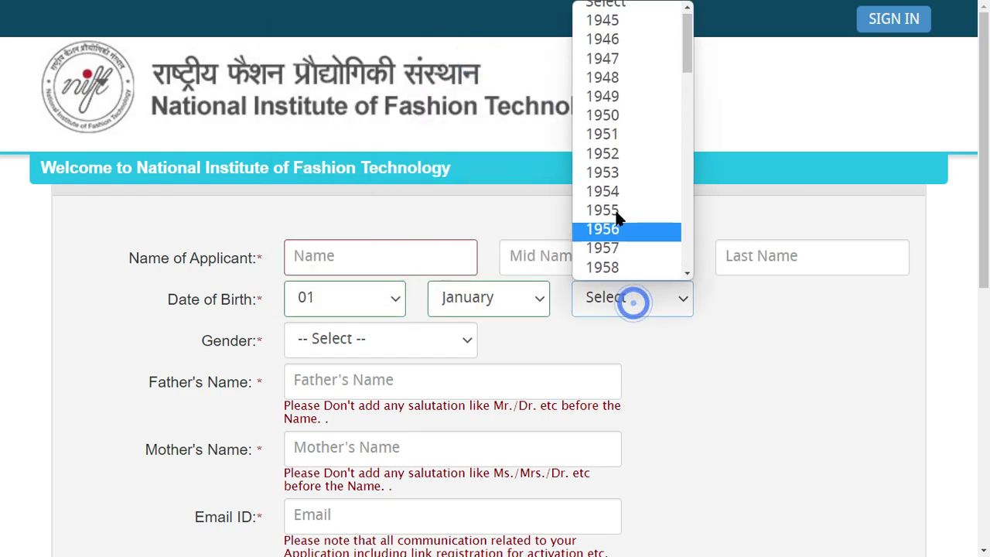
pyautogui.scroll(-8, 607, 150)
pyautogui.scroll(9, 610, 213)
pyautogui.scroll(-12, 610, 212)
pyautogui.click(608, 134)
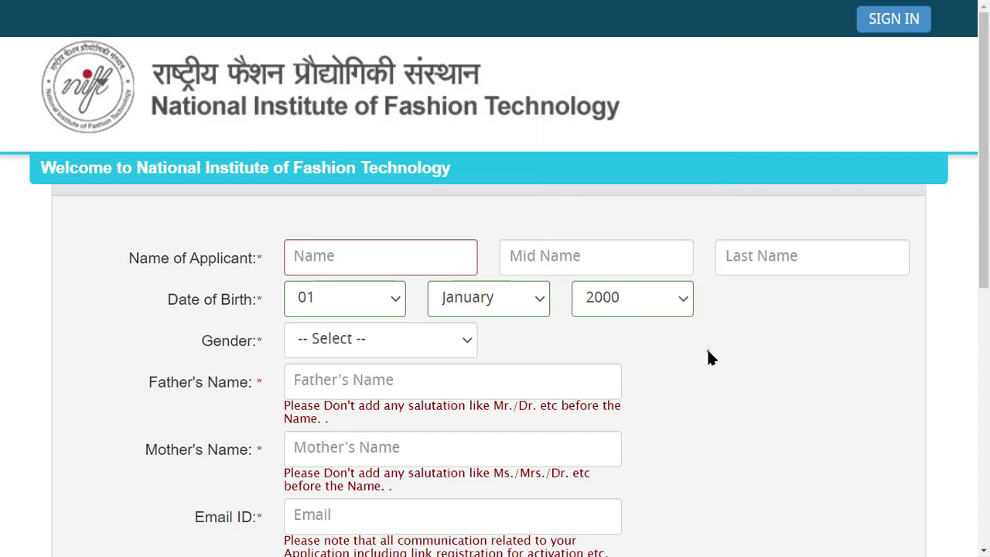
# Step: Set the gender to MALE
pyautogui.moveTo(199, 341); pyautogui.dragTo(255, 340)
pyautogui.click(340, 340)
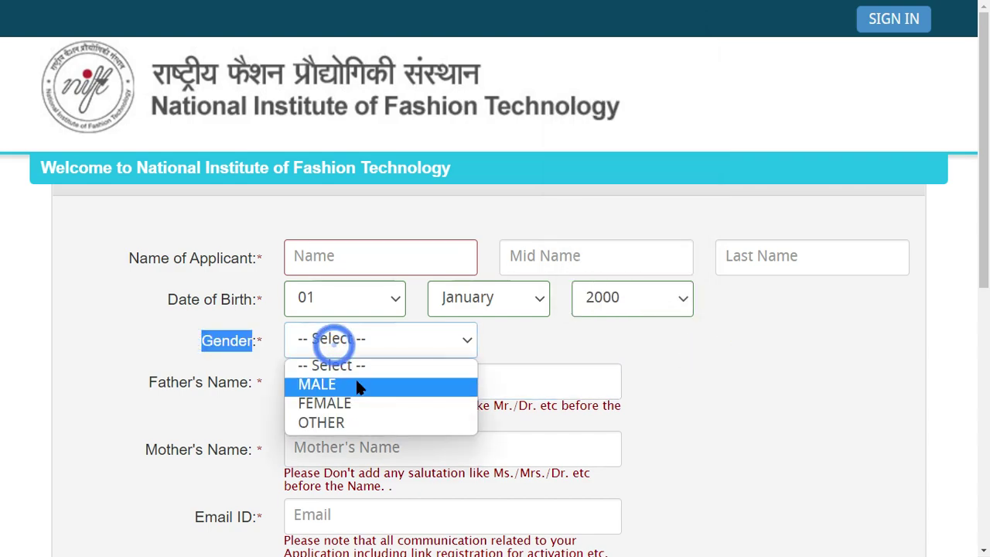
pyautogui.click(356, 381)
pyautogui.scroll(-2, 159, 379)
pyautogui.moveTo(150, 237); pyautogui.dragTo(256, 250)
# Step: Review the Father's and Mother's Name fields and the Mr./Dr. hint, leaving them blank
pyautogui.click(191, 272)
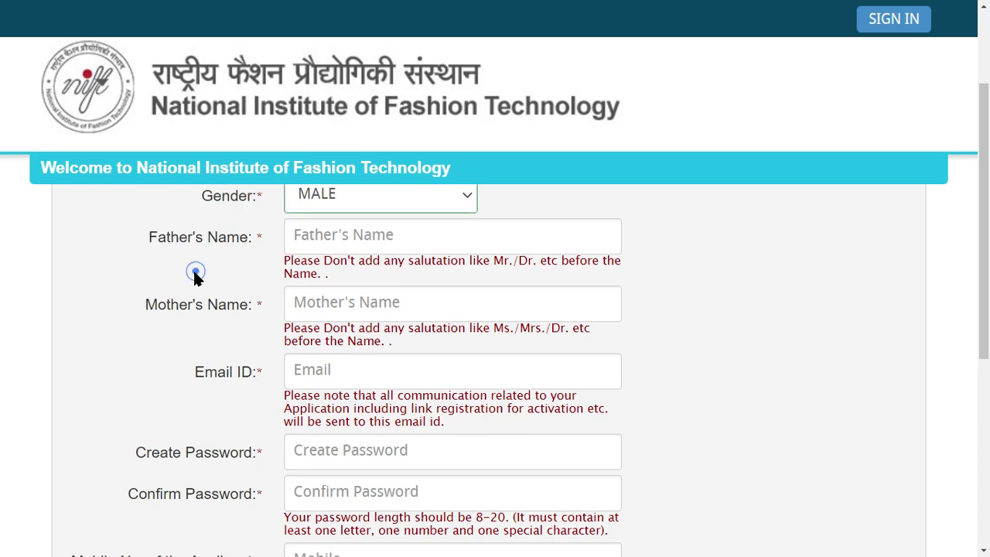
pyautogui.click(419, 234)
pyautogui.moveTo(147, 303); pyautogui.dragTo(372, 304)
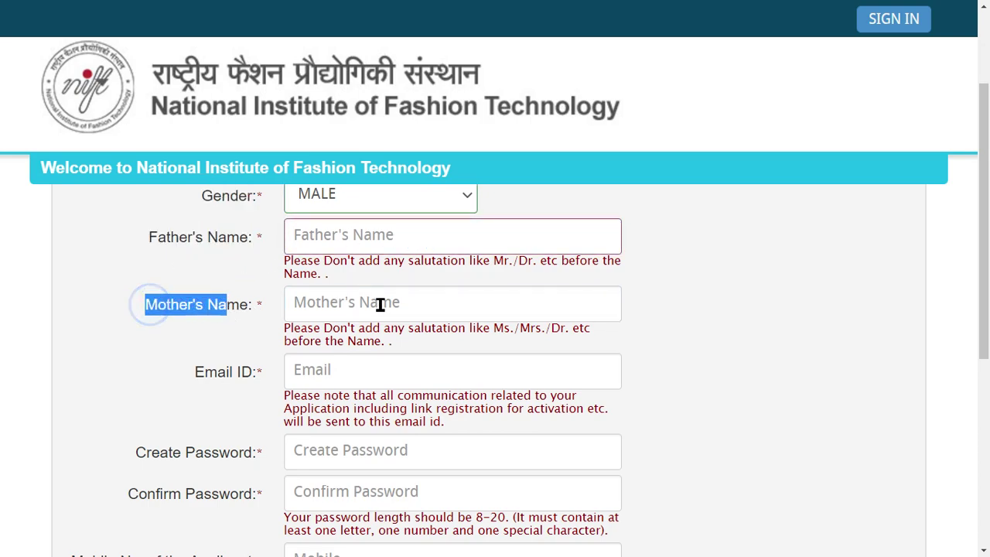
pyautogui.click(381, 304)
pyautogui.scroll(-1, 340, 317)
pyautogui.scroll(1, 315, 327)
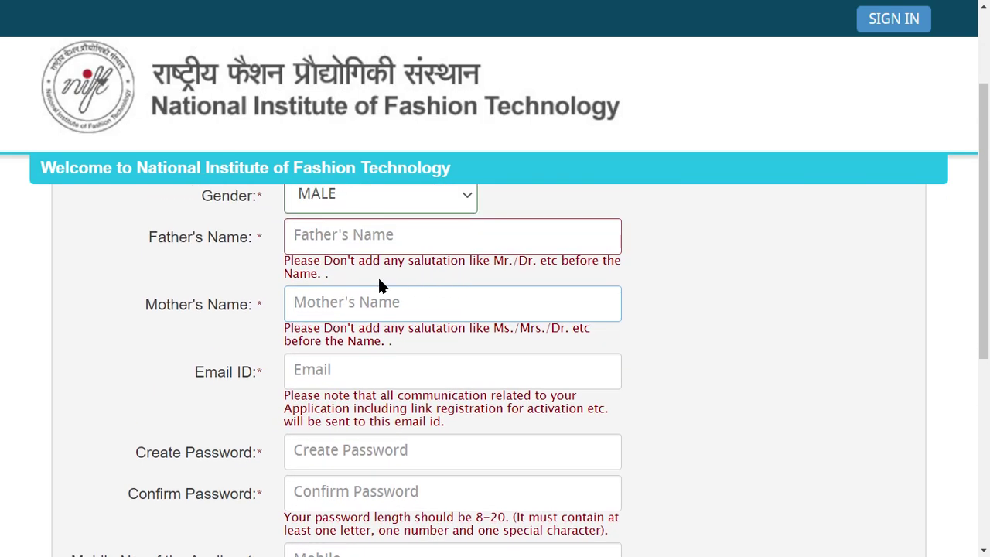
pyautogui.moveTo(344, 263); pyautogui.dragTo(551, 263)
pyautogui.click(433, 287)
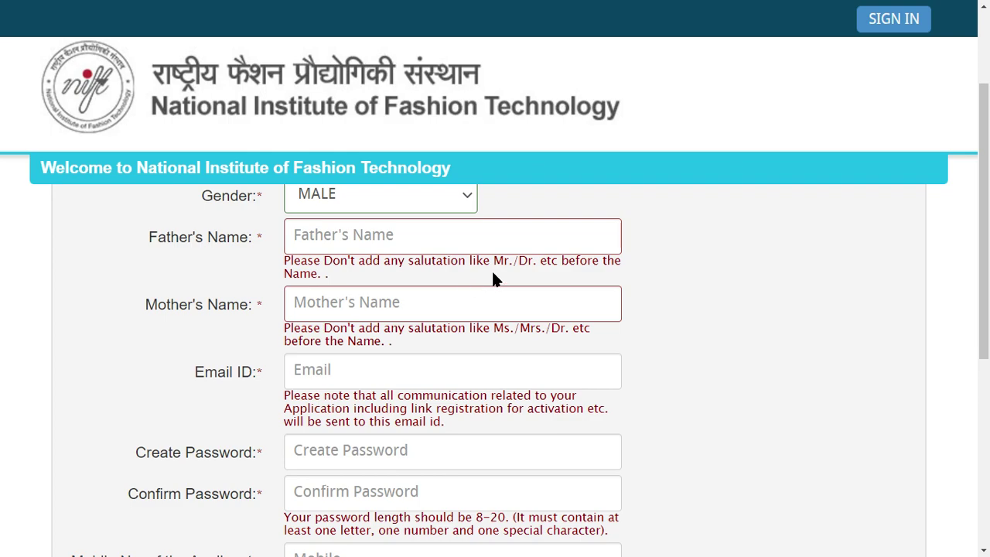
pyautogui.moveTo(477, 262); pyautogui.dragTo(521, 265)
pyautogui.click(556, 288)
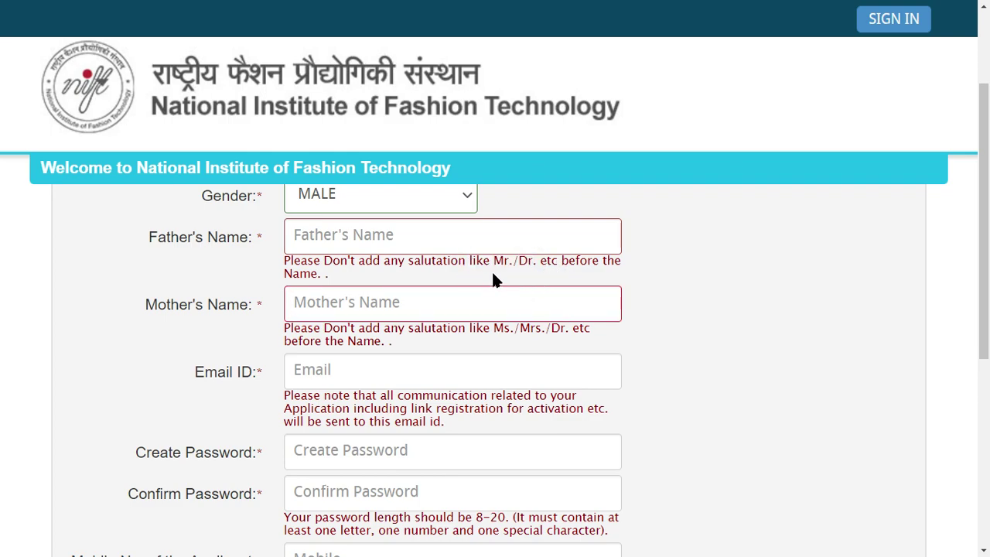
# Step: Type M in Father's Name, erase it, and pass through Mother's Name leaving both empty
pyautogui.click(387, 241)
pyautogui.write('M')
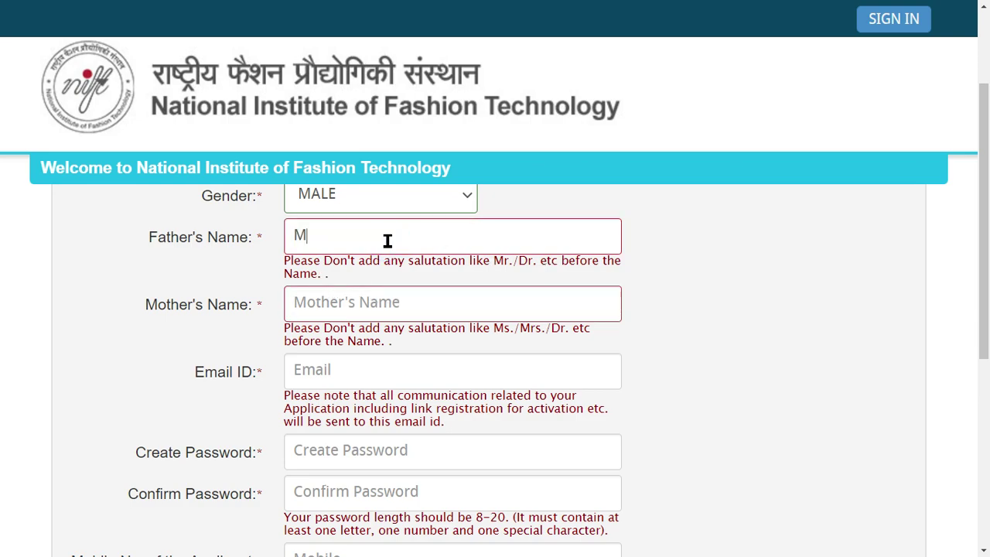
pyautogui.press('BackSpace')
pyautogui.press('BackSpace')
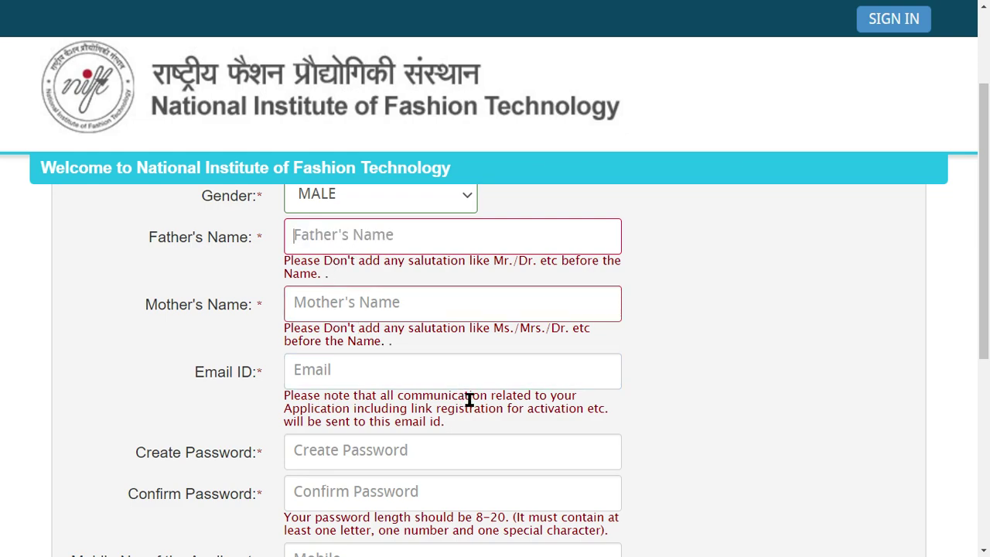
pyautogui.click(295, 333)
pyautogui.click(389, 307)
pyautogui.scroll(-2, 393, 328)
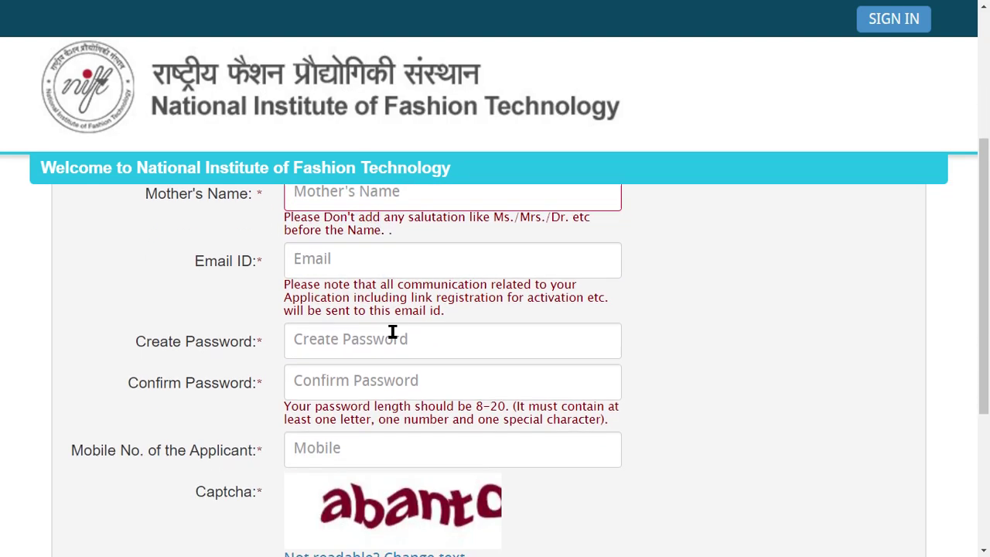
pyautogui.click(287, 277)
pyautogui.scroll(1, 349, 294)
# Step: Pass through the Email, Create Password and Confirm Password fields without filling them
pyautogui.click(349, 294)
pyautogui.scroll(-1, 358, 362)
pyautogui.click(169, 308)
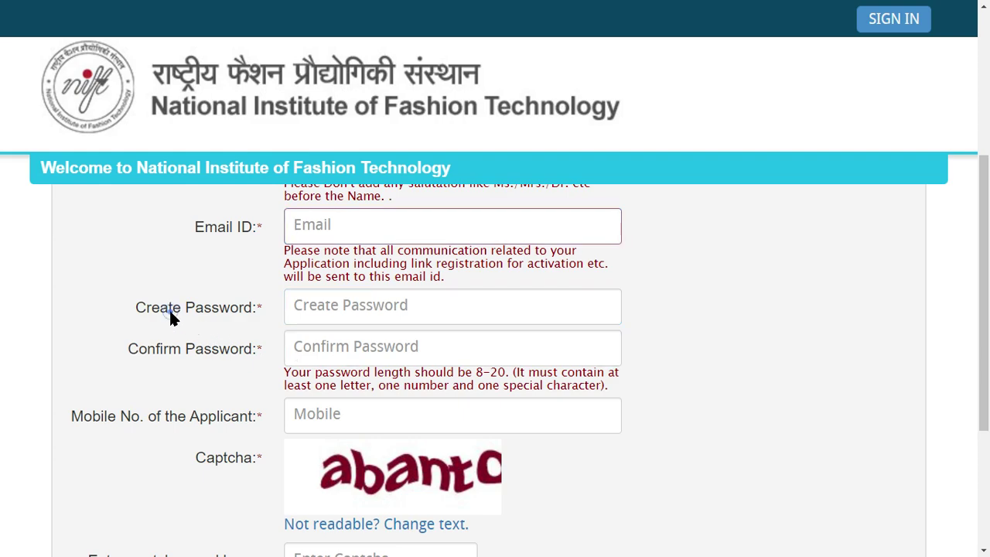
pyautogui.click(356, 297)
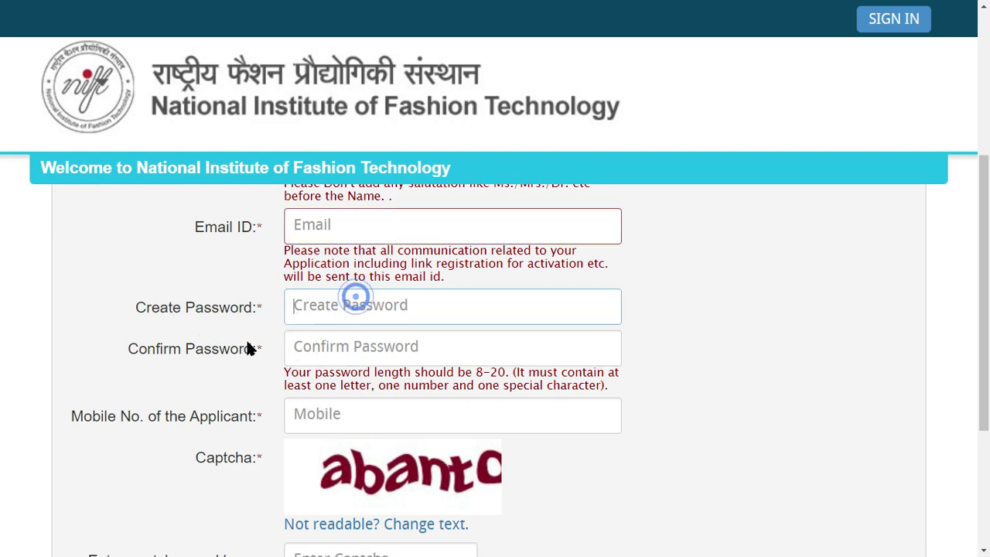
pyautogui.tripleClick(147, 349)
pyautogui.click(396, 331)
pyautogui.doubleClick(224, 308)
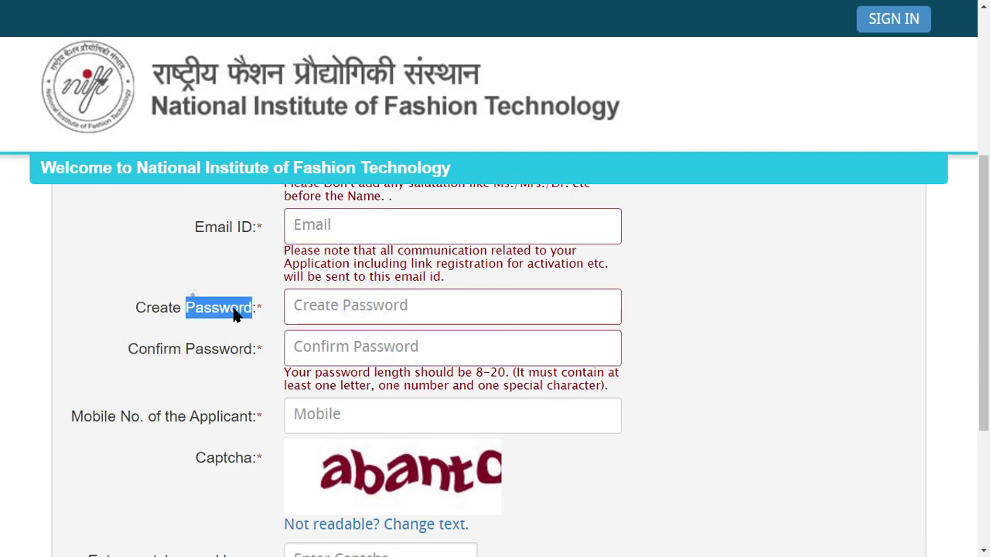
pyautogui.moveTo(151, 309); pyautogui.dragTo(215, 318)
pyautogui.click(340, 304)
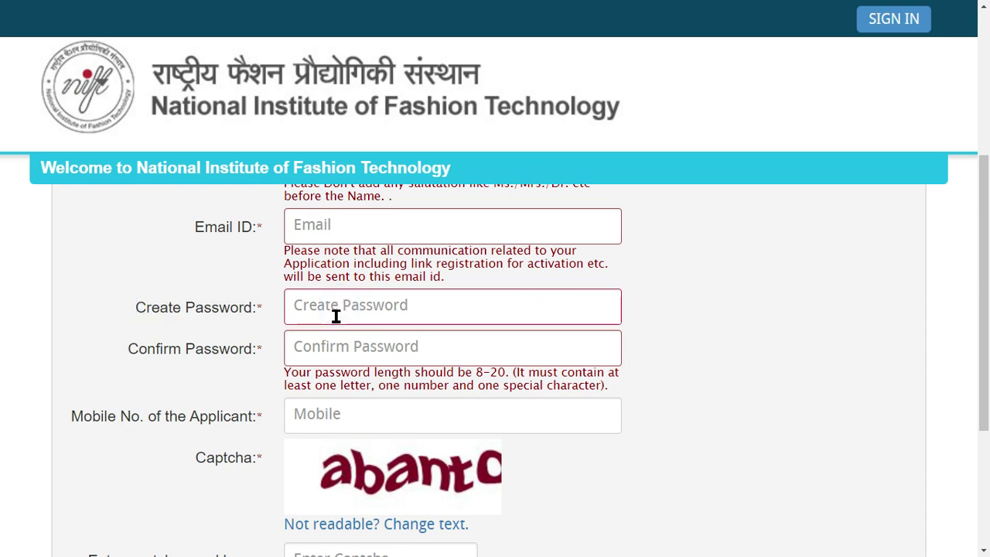
pyautogui.click(149, 348)
pyautogui.click(376, 351)
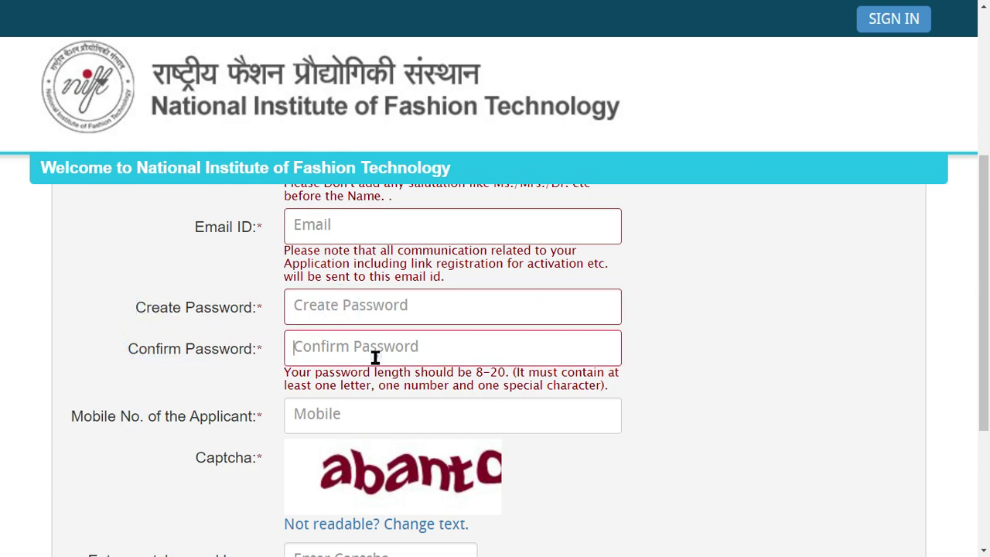
pyautogui.scroll(-1, 240, 332)
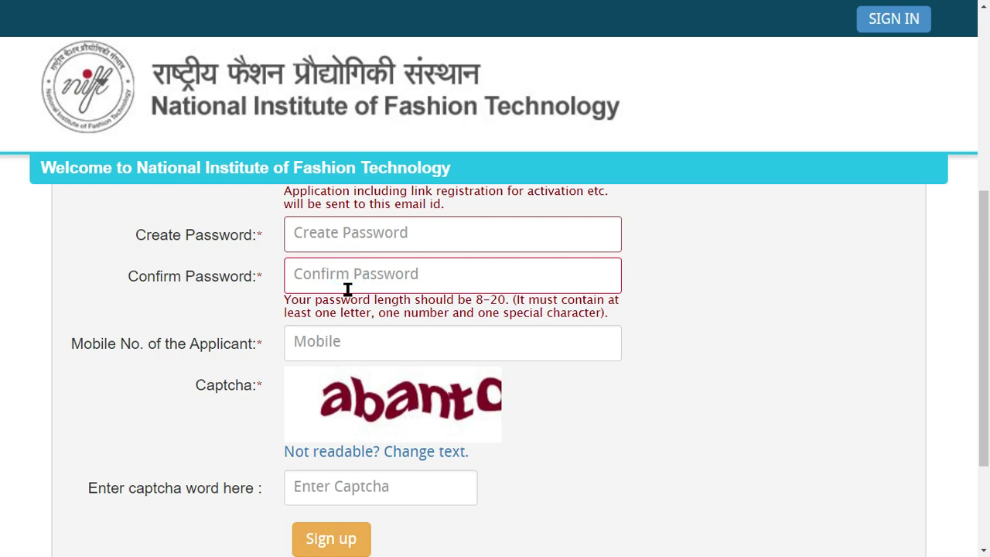
pyautogui.scroll(-1, 224, 329)
# Step: Leave the Mobile Number field blank and move down to the captcha answer box
pyautogui.moveTo(80, 271); pyautogui.dragTo(262, 283)
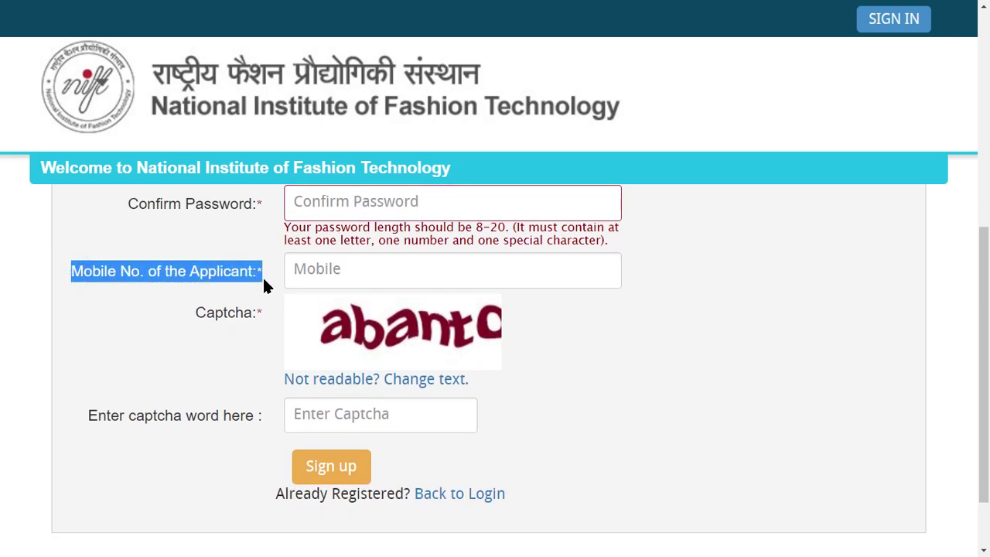
pyautogui.click(205, 292)
pyautogui.click(357, 278)
pyautogui.click(364, 275)
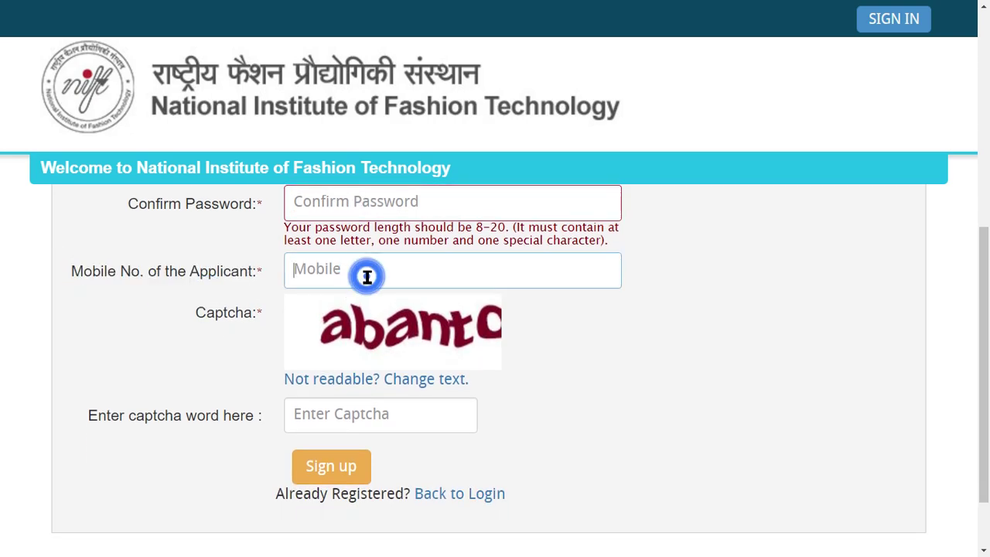
pyautogui.click(126, 270)
pyautogui.click(212, 334)
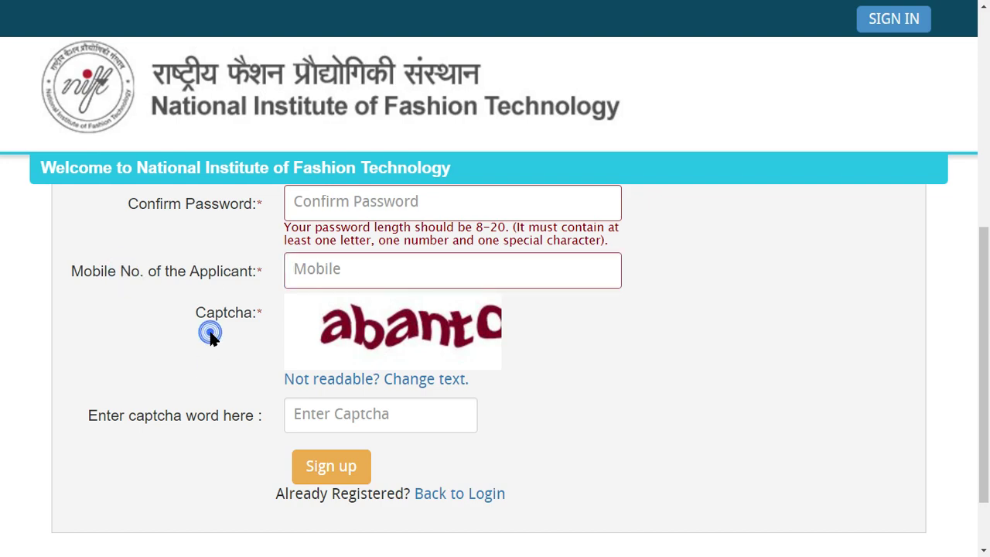
pyautogui.click(379, 285)
pyautogui.click(657, 356)
pyautogui.click(629, 346)
pyautogui.scroll(-1, 376, 387)
pyautogui.doubleClick(215, 246)
pyautogui.click(347, 341)
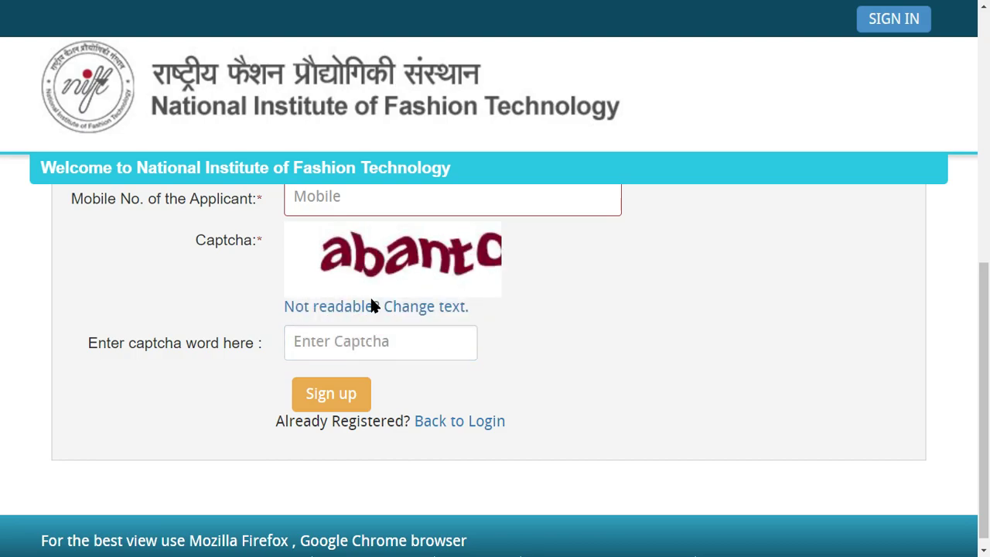
# Step: Refresh the captcha several times until a readable word appears
pyautogui.click(408, 306)
pyautogui.scroll(-10, 460, 379)
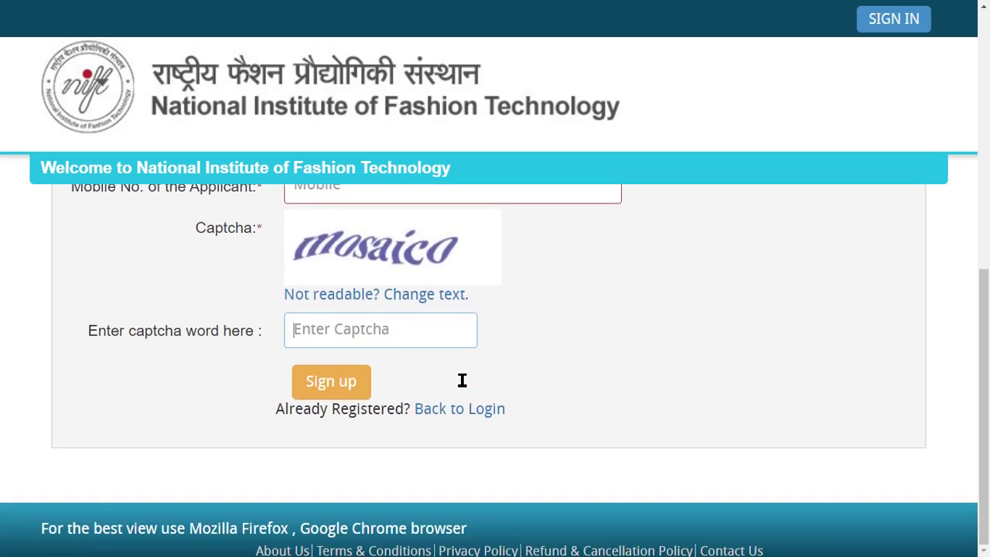
pyautogui.click(330, 321)
pyautogui.click(392, 303)
pyautogui.scroll(-10, 406, 352)
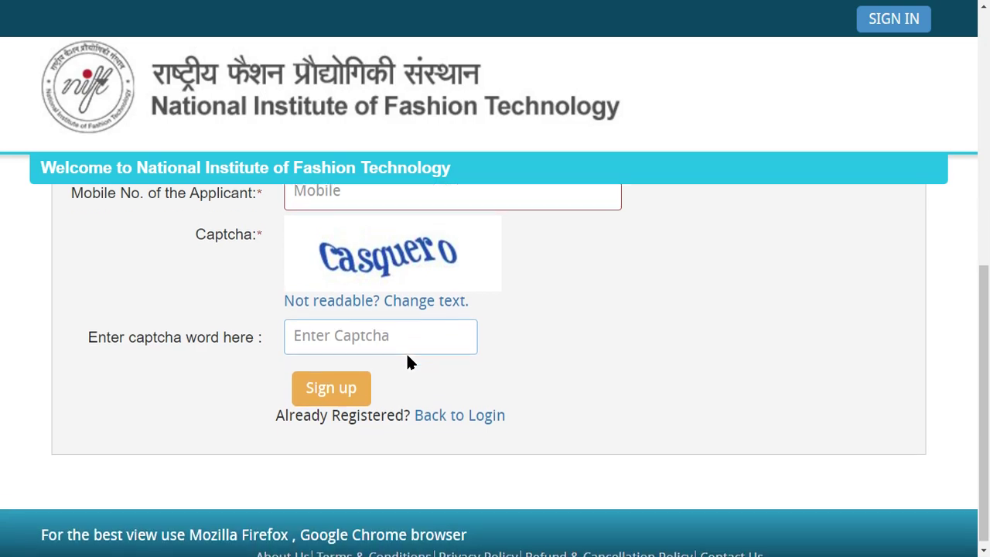
pyautogui.scroll(1, 406, 351)
pyautogui.click(354, 416)
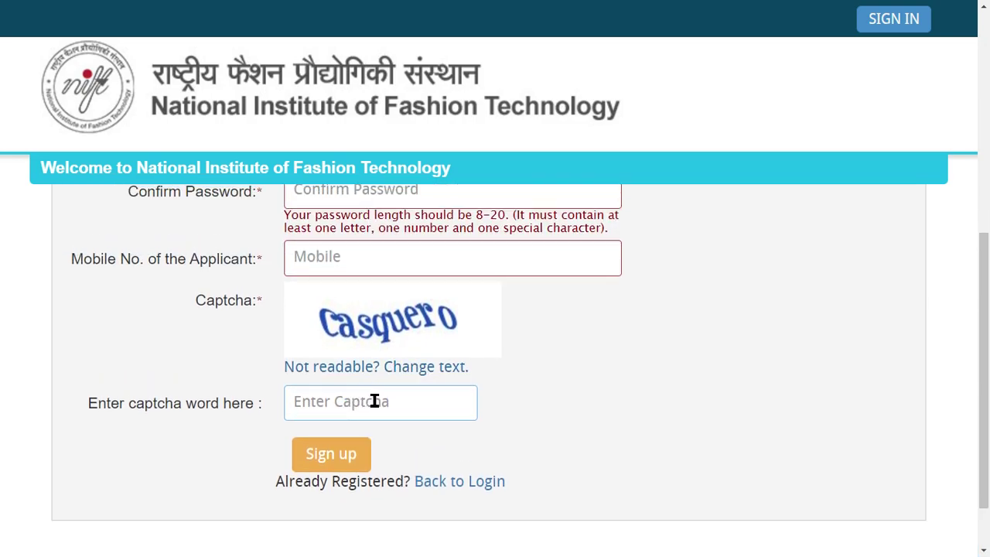
pyautogui.click(363, 367)
pyautogui.scroll(-10, 414, 456)
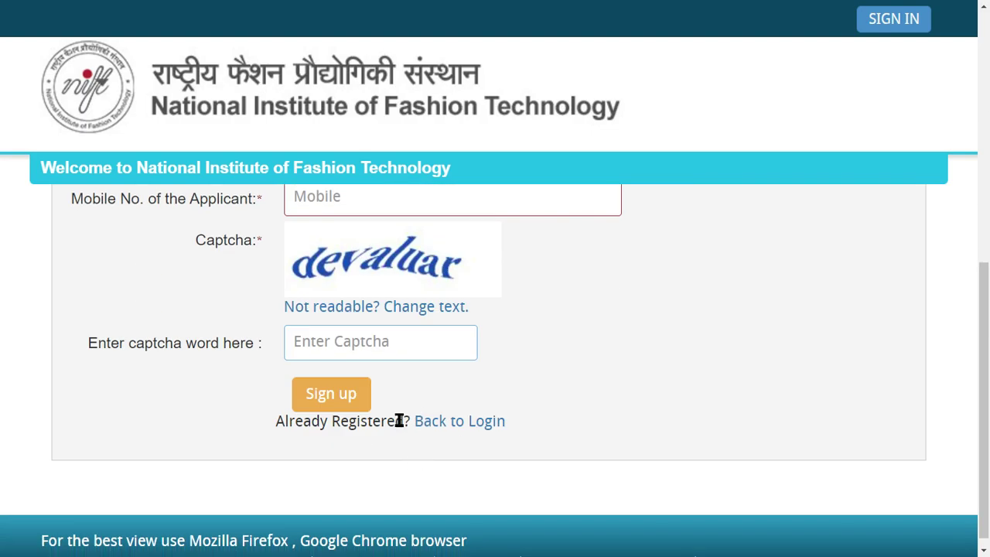
# Step: Enter 'devaluar' as the captcha, sign up, and check the listed registration details
pyautogui.click(380, 347)
pyautogui.write('deva')
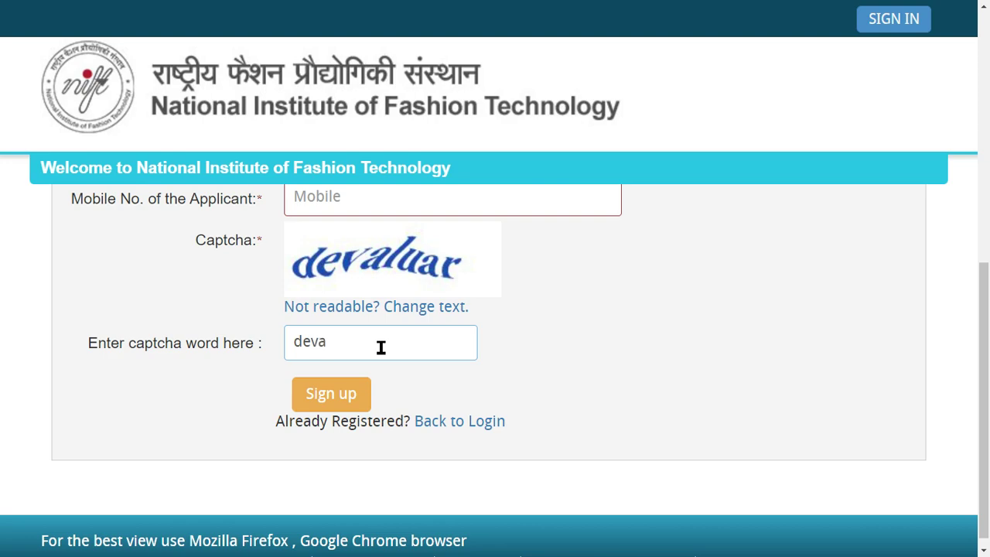
pyautogui.write('luar')
pyautogui.click(577, 358)
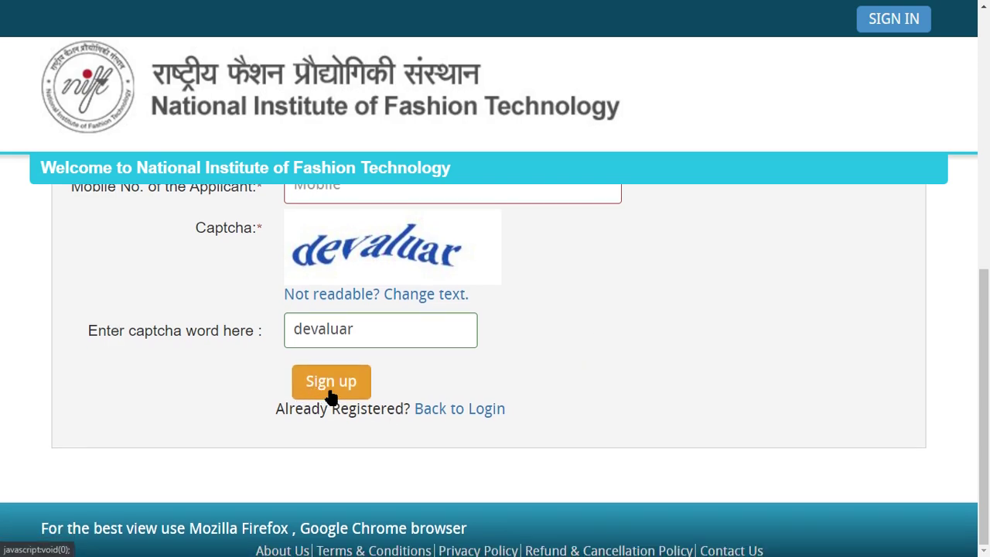
pyautogui.click(330, 393)
pyautogui.doubleClick(184, 166)
pyautogui.doubleClick(219, 206)
# Step: Check the Email ID in Registration Details, confirm it, and read the acceptance message
pyautogui.click(185, 181)
pyautogui.moveTo(175, 163); pyautogui.dragTo(232, 163)
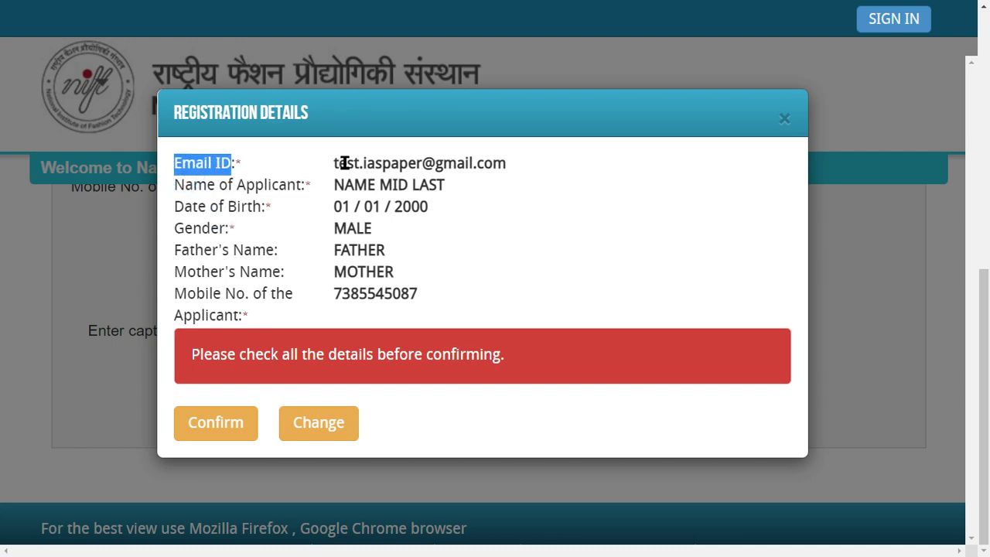
pyautogui.click(430, 299)
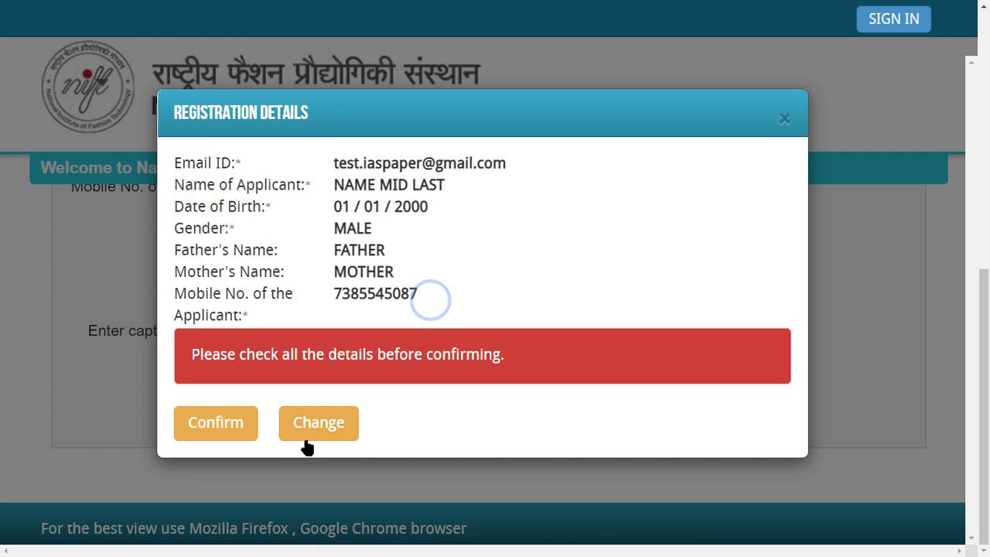
pyautogui.click(248, 429)
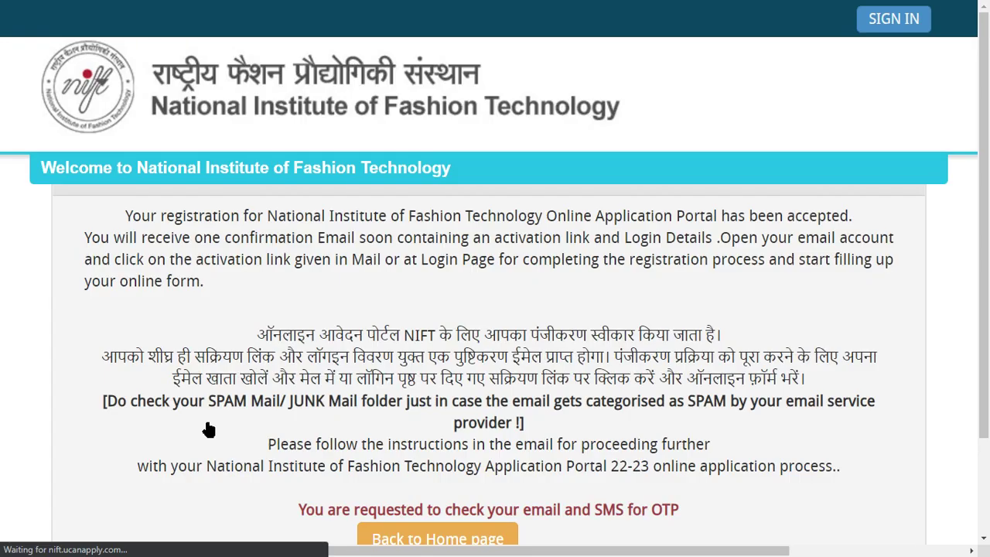
pyautogui.moveTo(135, 217); pyautogui.dragTo(441, 214)
pyautogui.click(371, 256)
pyautogui.scroll(-3, 419, 283)
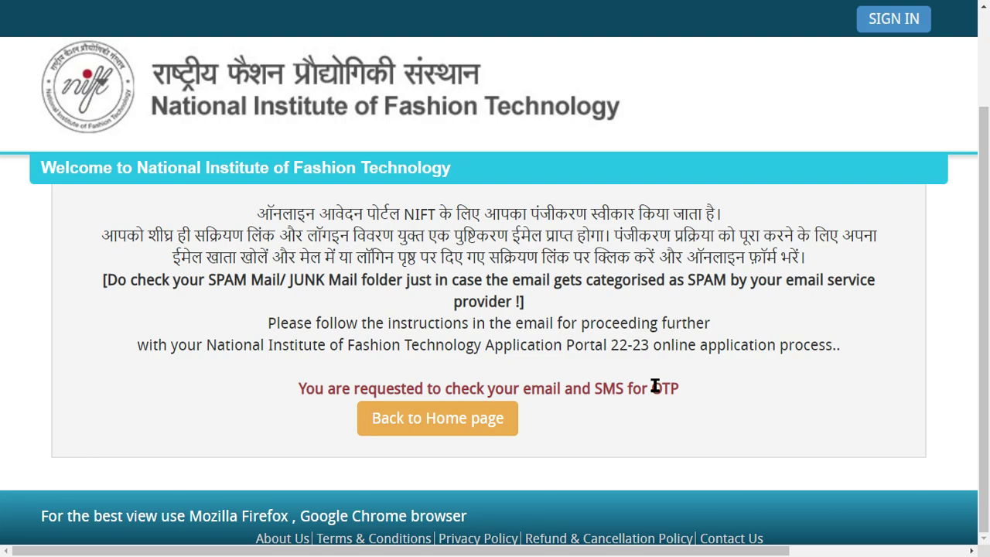
# Step: Return to the portal home page and switch the browser to full screen
pyautogui.moveTo(650, 388); pyautogui.dragTo(298, 388)
pyautogui.click(504, 344)
pyautogui.click(459, 416)
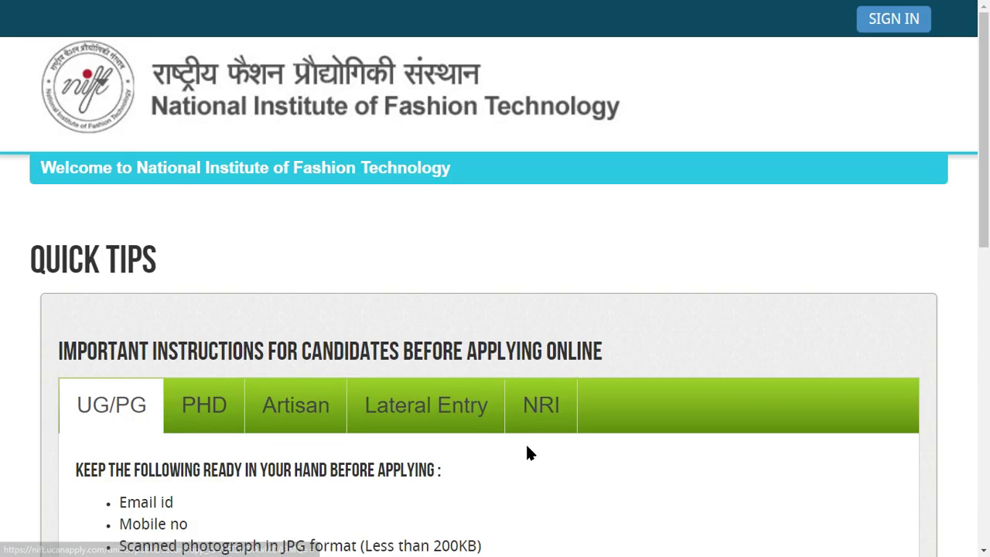
pyautogui.scroll(-9, 394, 329)
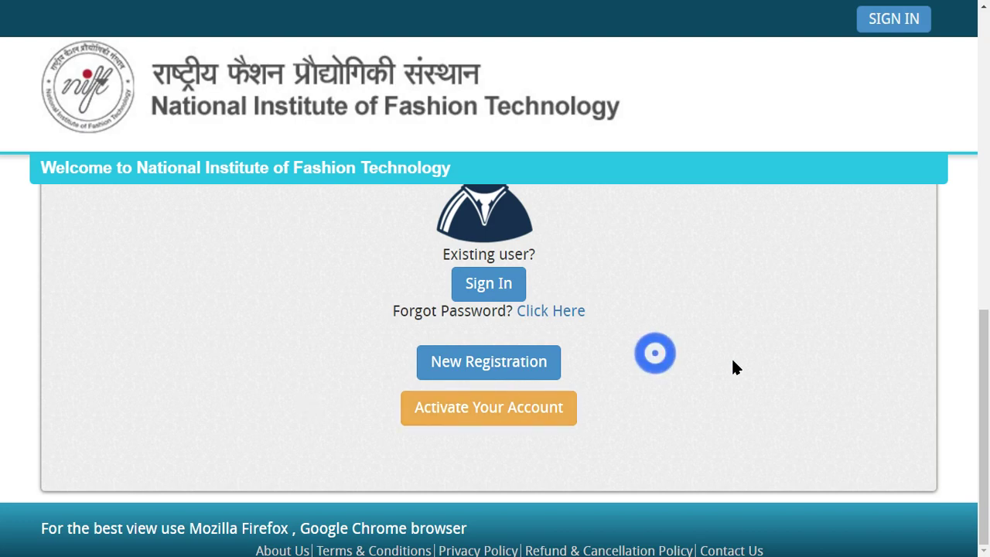
pyautogui.click(760, 354)
pyautogui.press('F11')
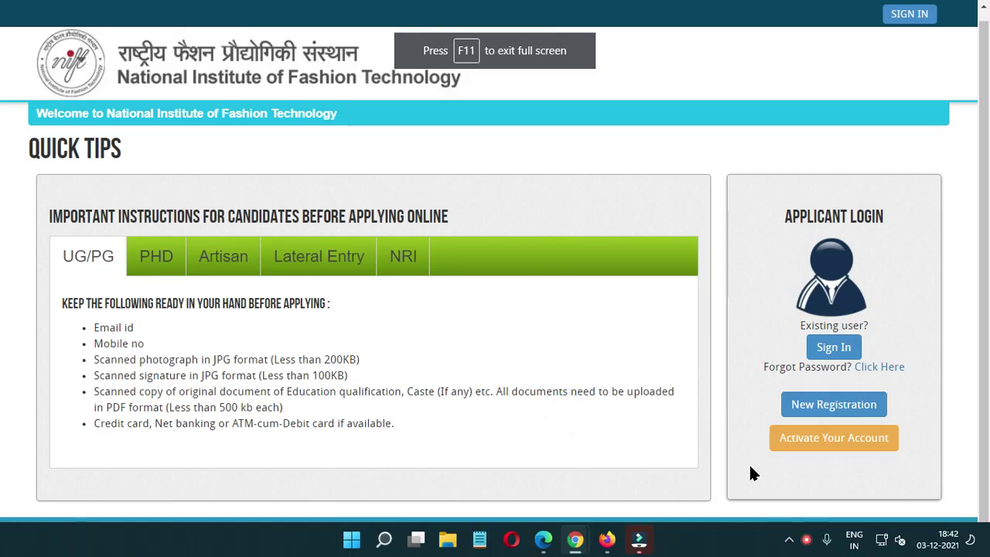
# Step: Enter the username and activation code in Activate Your Account and submit them
pyautogui.click(861, 437)
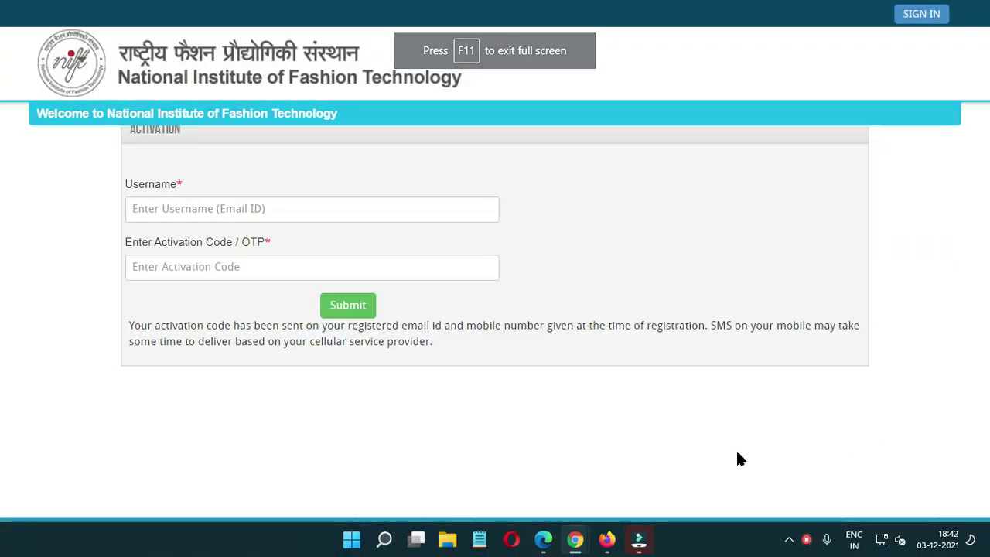
pyautogui.click(177, 210)
pyautogui.write('test')
pyautogui.click(224, 268)
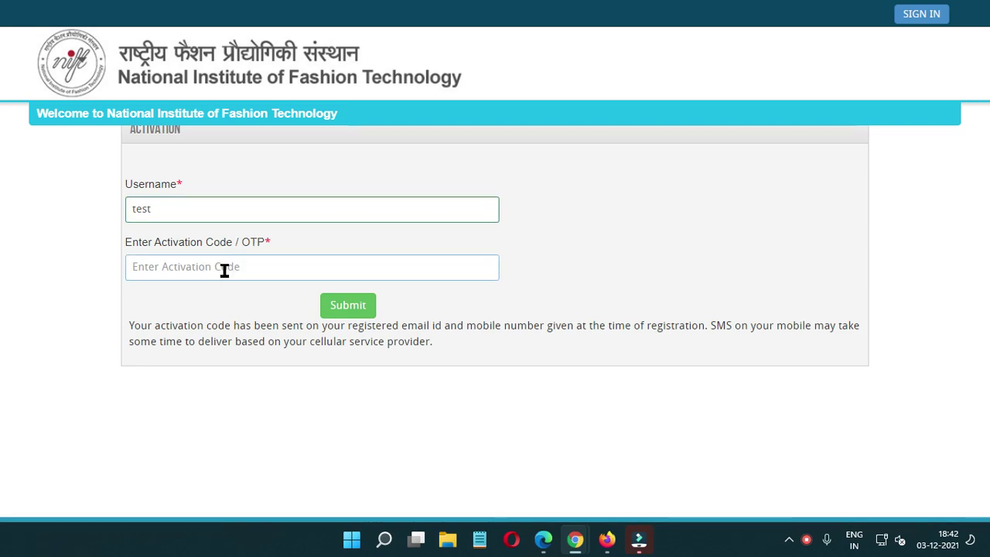
pyautogui.click(224, 270)
pyautogui.click(230, 266)
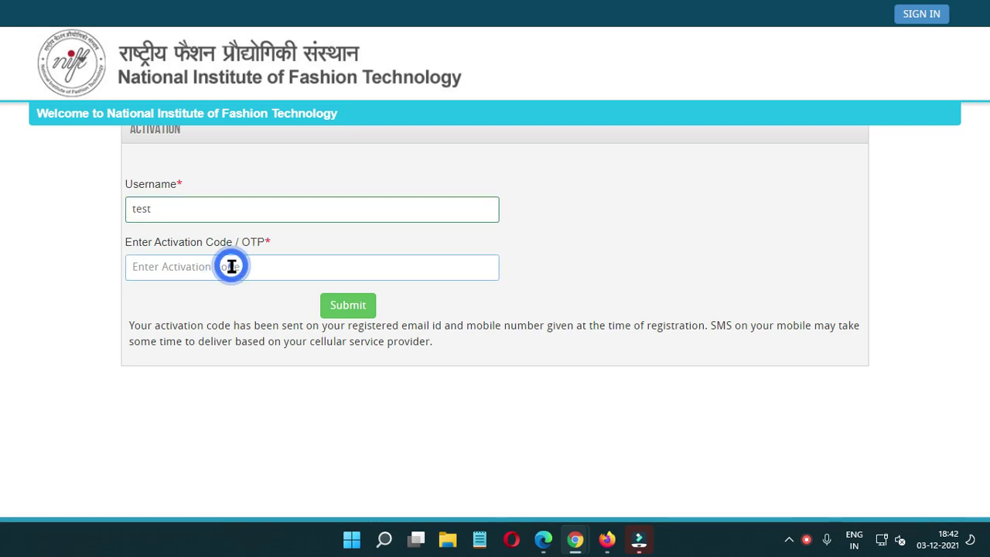
pyautogui.click(280, 266)
pyautogui.click(277, 266)
pyautogui.click(255, 266)
pyautogui.click(347, 306)
pyautogui.click(344, 248)
pyautogui.click(421, 236)
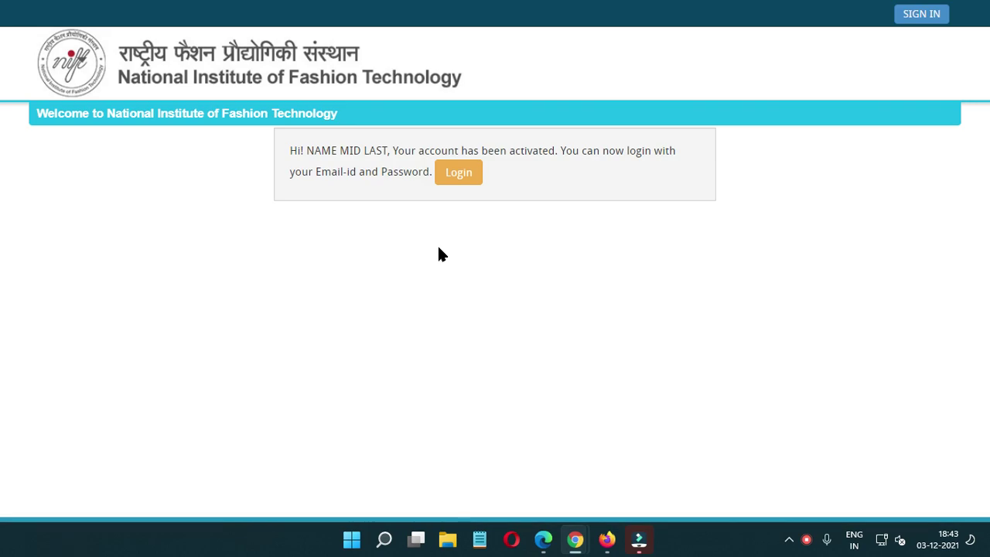
# Step: Sign in through Applicant Login with the account e-mail and password
pyautogui.click(454, 176)
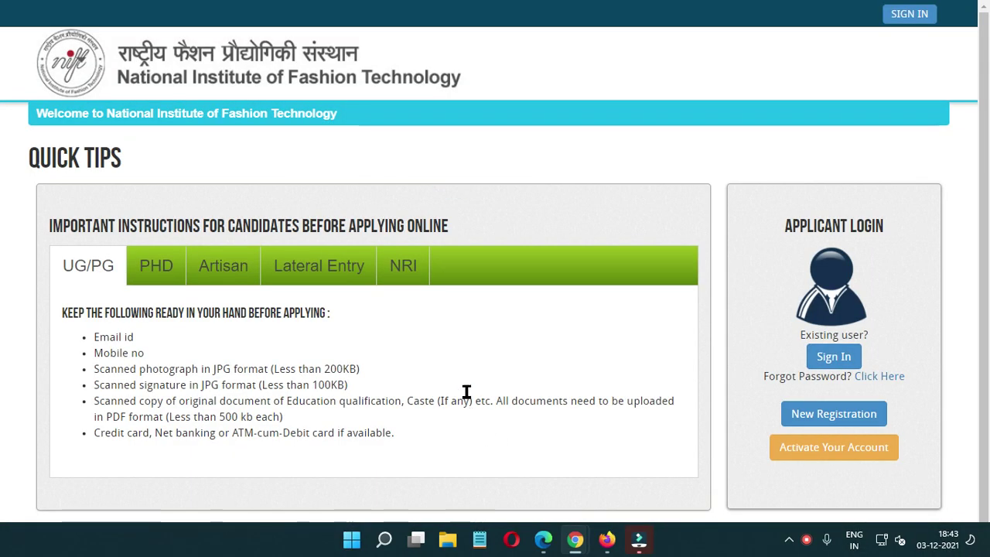
pyautogui.click(818, 353)
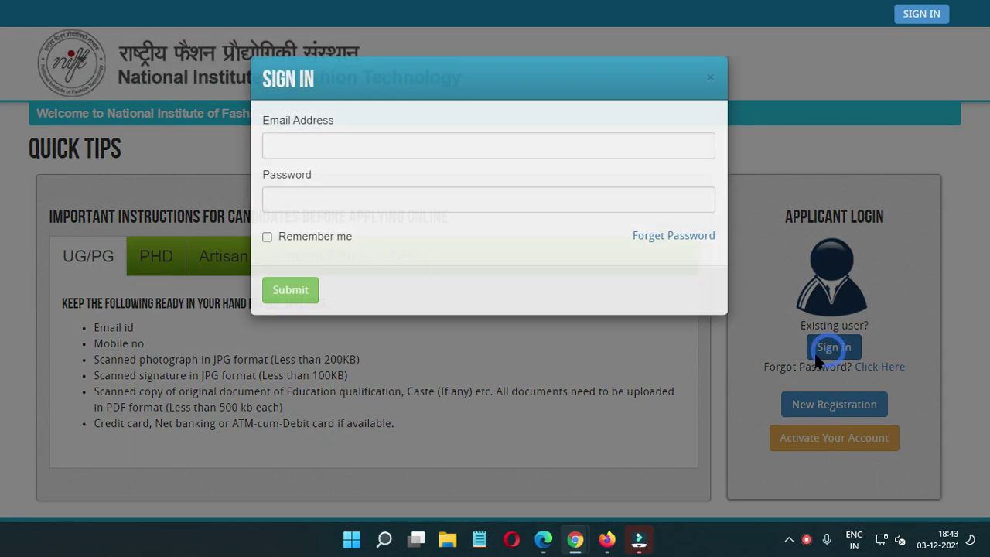
pyautogui.click(321, 163)
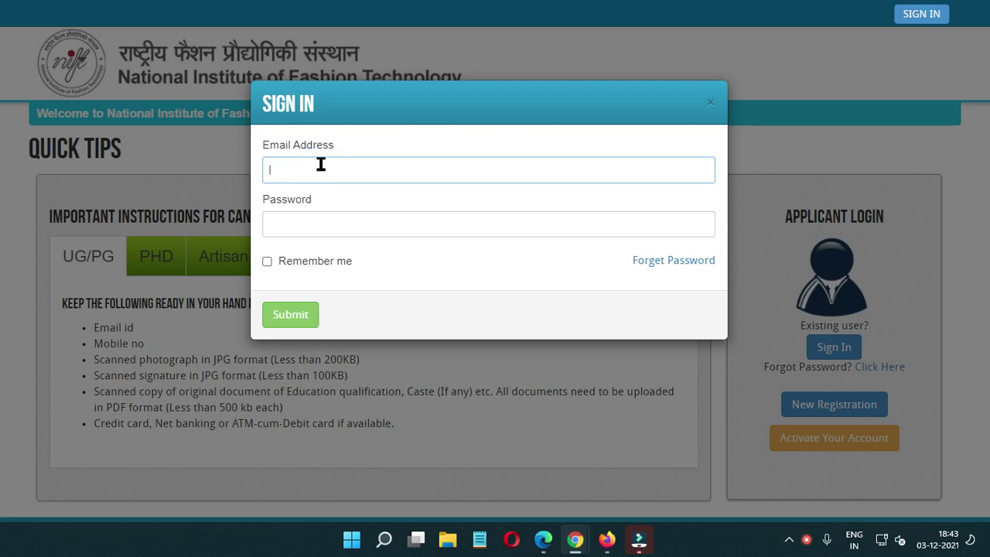
pyautogui.click(340, 225)
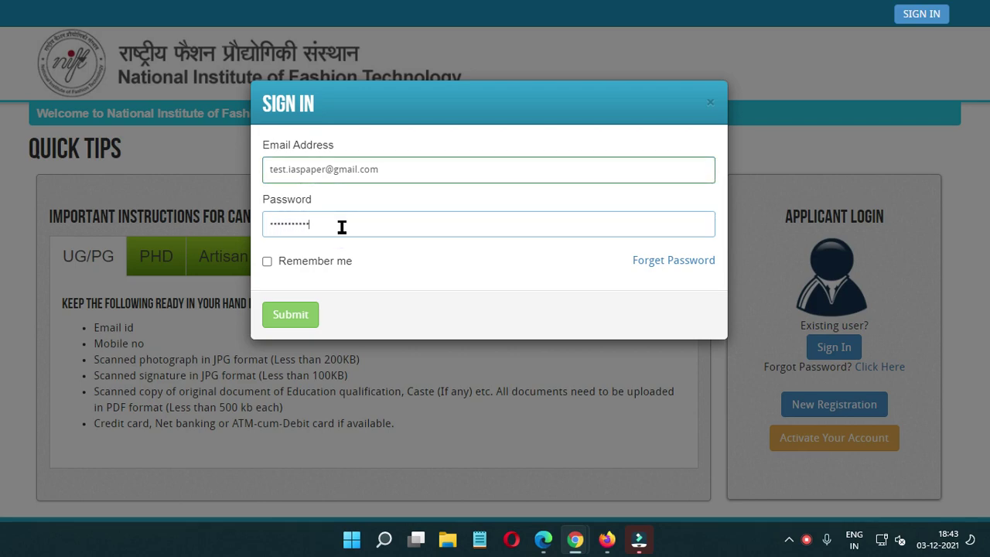
pyautogui.click(285, 314)
# Step: Sign in to the portal and open the My Application section
pyautogui.press('Return')
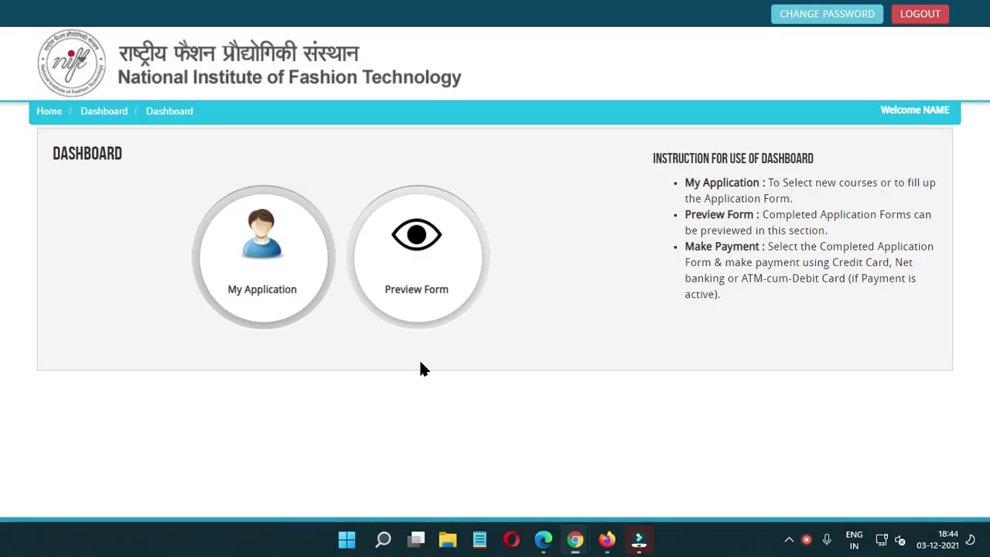
pyautogui.click(650, 455)
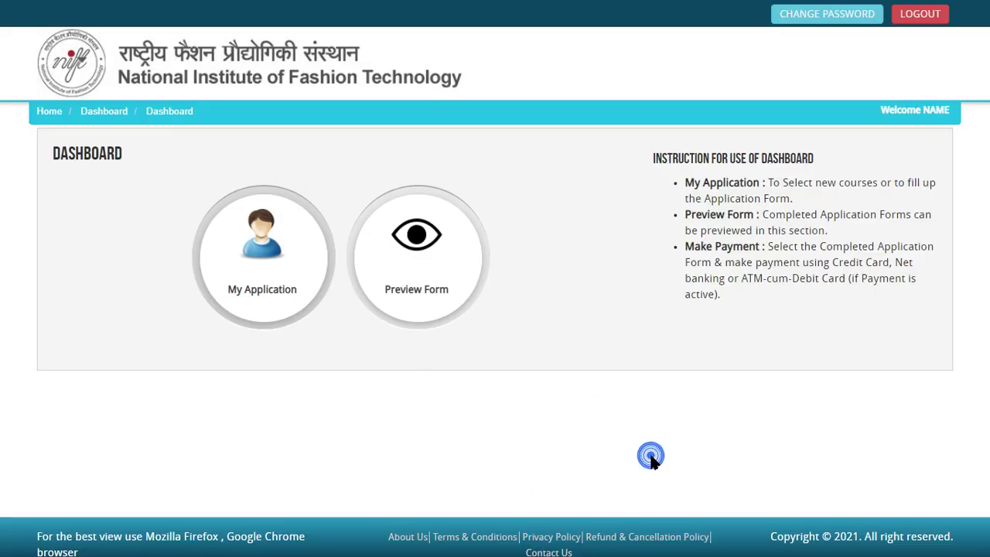
pyautogui.click(433, 380)
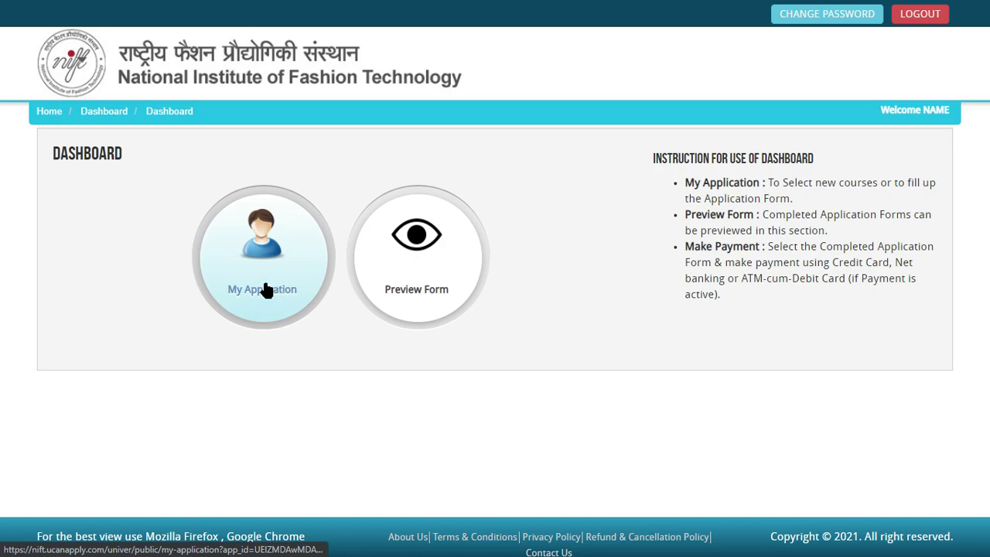
pyautogui.click(265, 289)
# Step: Choose NIFT Lateral Entry Admission as course type and Bachelor of Fashion Technology as course
pyautogui.click(212, 299)
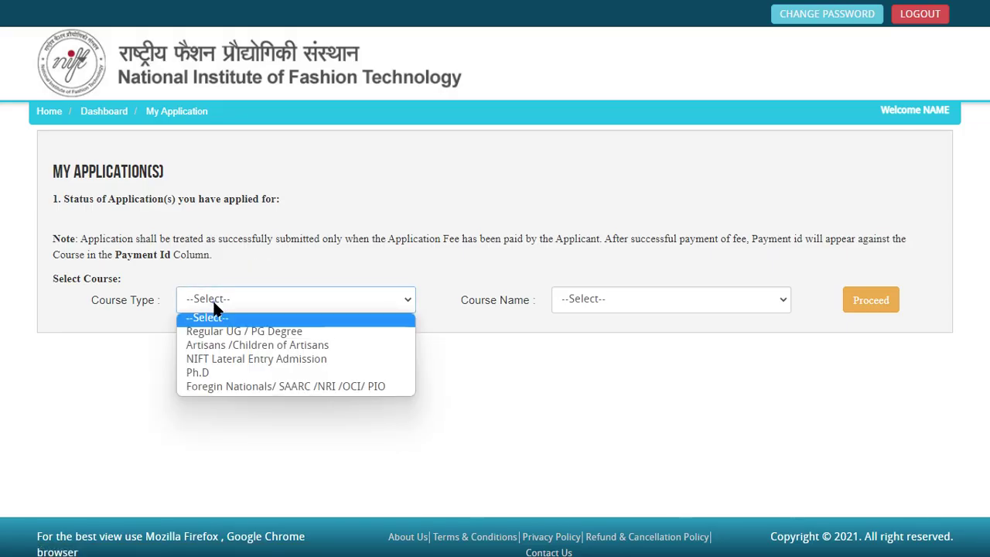
pyautogui.click(217, 333)
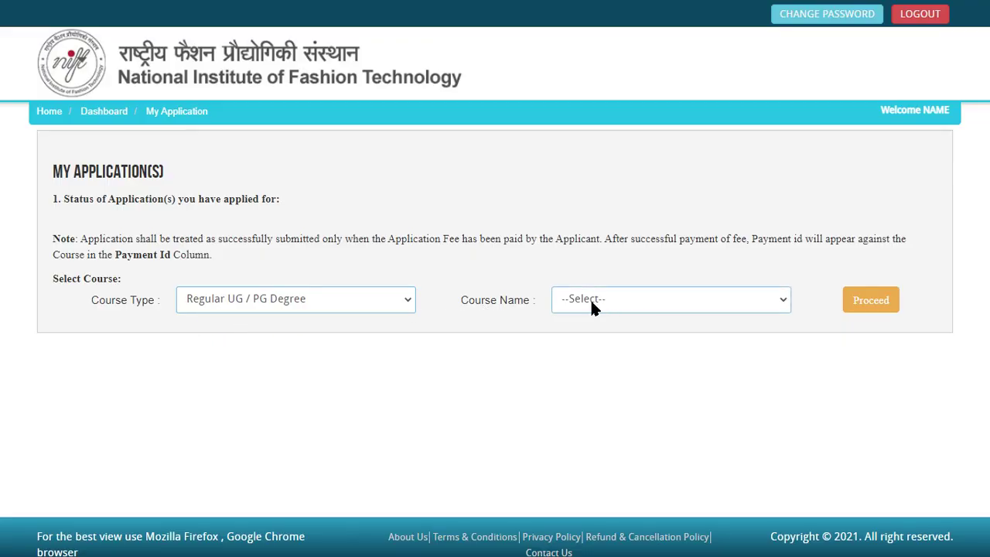
pyautogui.click(324, 307)
pyautogui.click(217, 358)
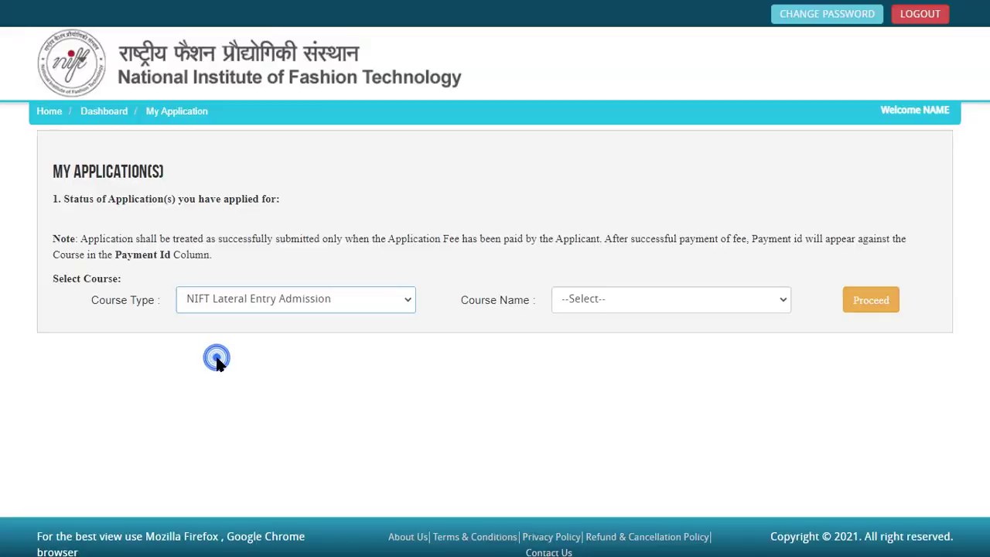
pyautogui.click(607, 299)
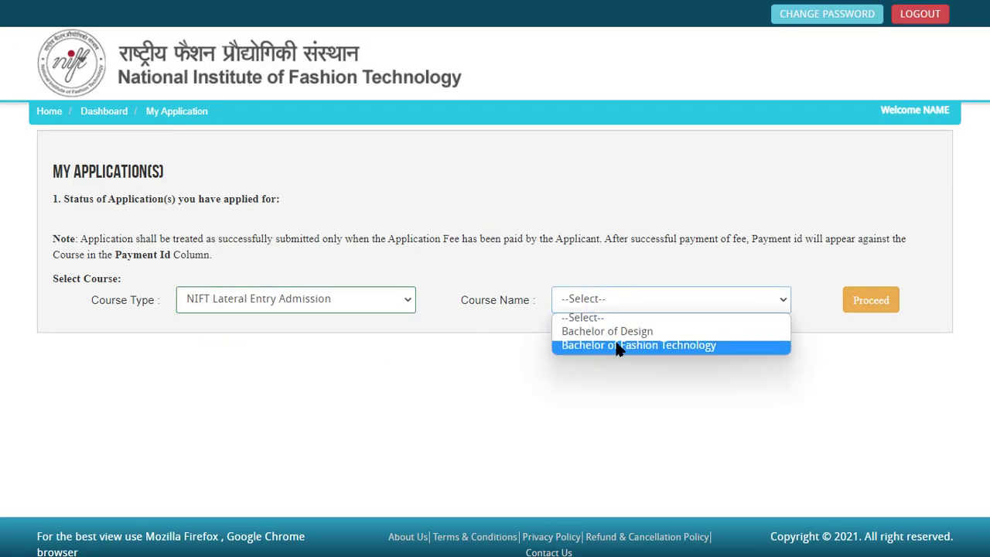
pyautogui.click(622, 346)
# Step: Open the eligibility details and review the 24-year age limit, 1st August 2022 cut-off and category relaxations
pyautogui.click(873, 306)
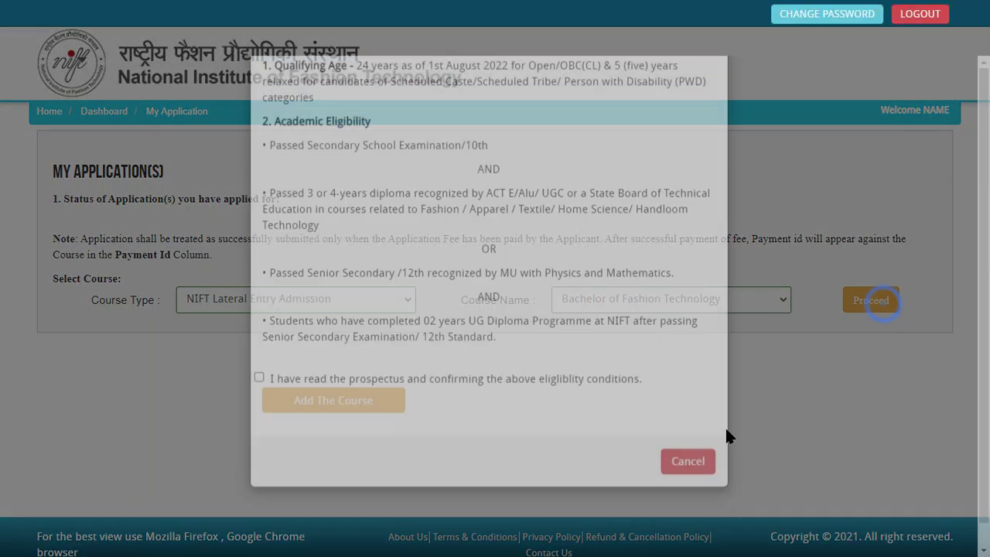
pyautogui.moveTo(287, 134); pyautogui.dragTo(323, 136)
pyautogui.click(316, 132)
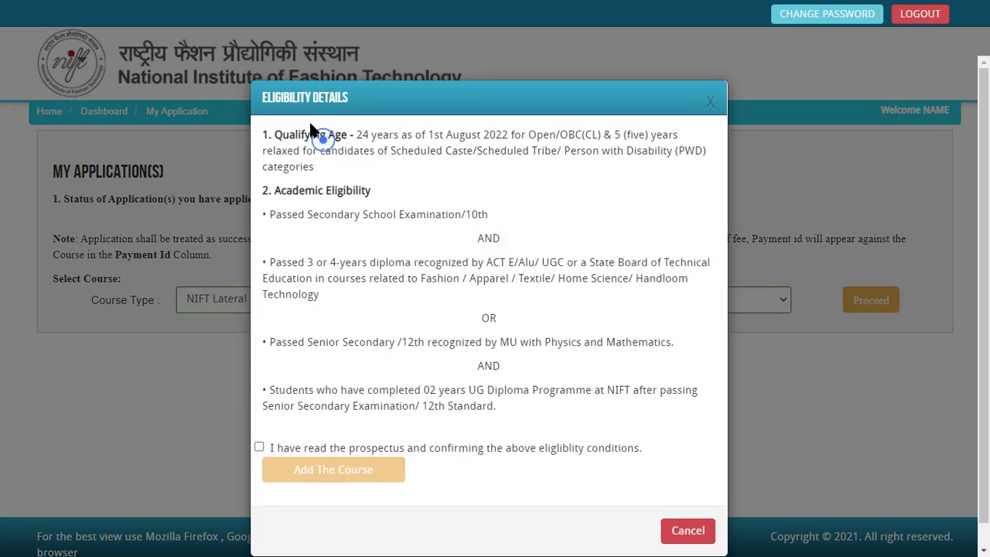
pyautogui.moveTo(283, 98); pyautogui.dragTo(348, 99)
pyautogui.click(356, 213)
pyautogui.moveTo(284, 136); pyautogui.dragTo(464, 412)
pyautogui.click(441, 405)
pyautogui.moveTo(283, 134); pyautogui.dragTo(503, 393)
pyautogui.click(363, 256)
pyautogui.moveTo(285, 133); pyautogui.dragTo(336, 136)
pyautogui.click(321, 158)
pyautogui.moveTo(282, 136); pyautogui.dragTo(420, 451)
pyautogui.click(437, 367)
pyautogui.moveTo(275, 135); pyautogui.dragTo(384, 420)
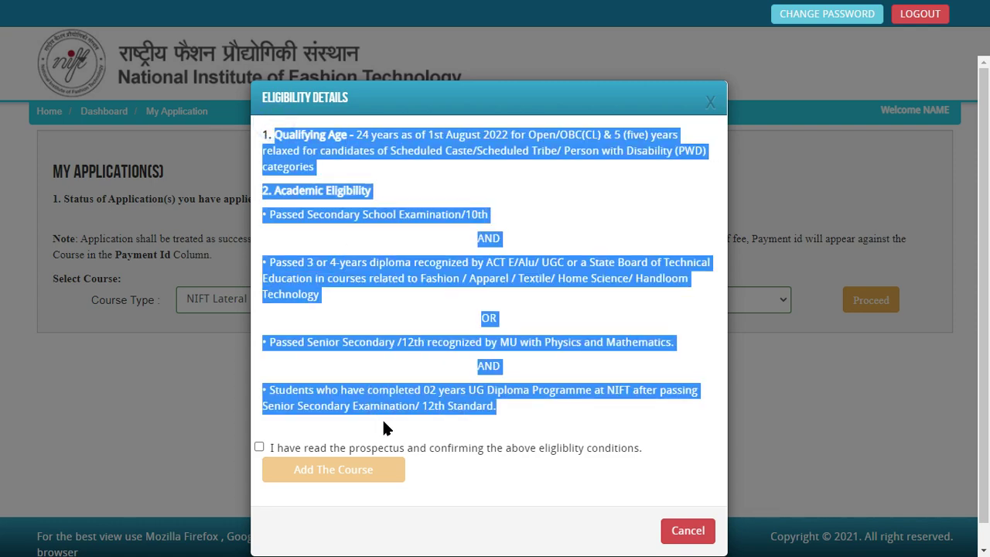
pyautogui.click(389, 404)
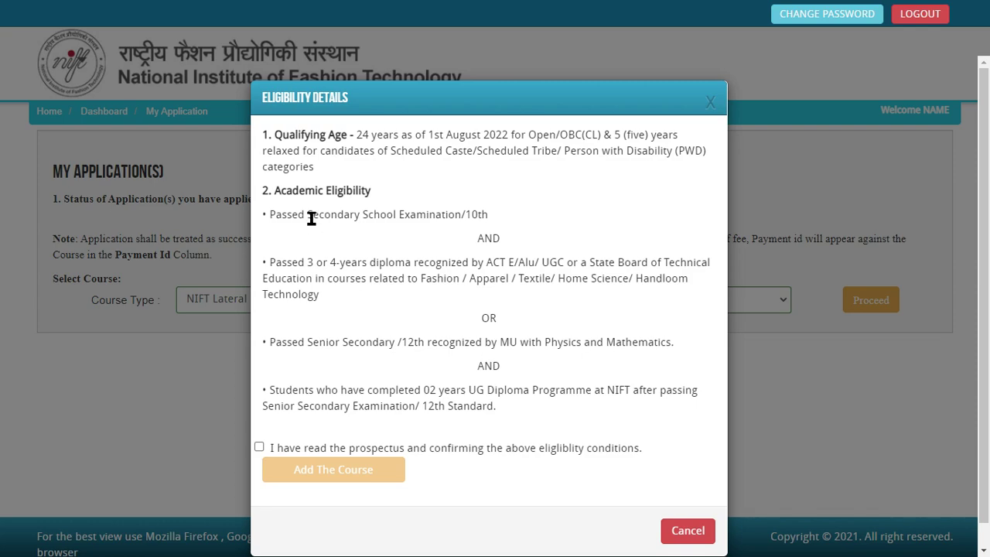
pyautogui.doubleClick(309, 138)
pyautogui.click(323, 146)
pyautogui.moveTo(430, 137); pyautogui.dragTo(597, 137)
pyautogui.click(523, 156)
pyautogui.click(606, 148)
pyautogui.moveTo(263, 153); pyautogui.dragTo(499, 155)
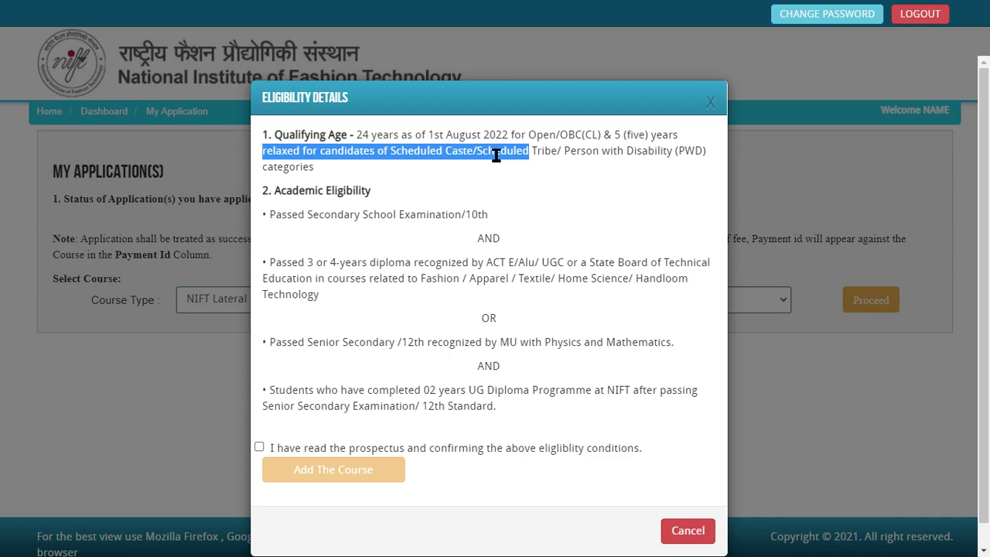
pyautogui.click(496, 158)
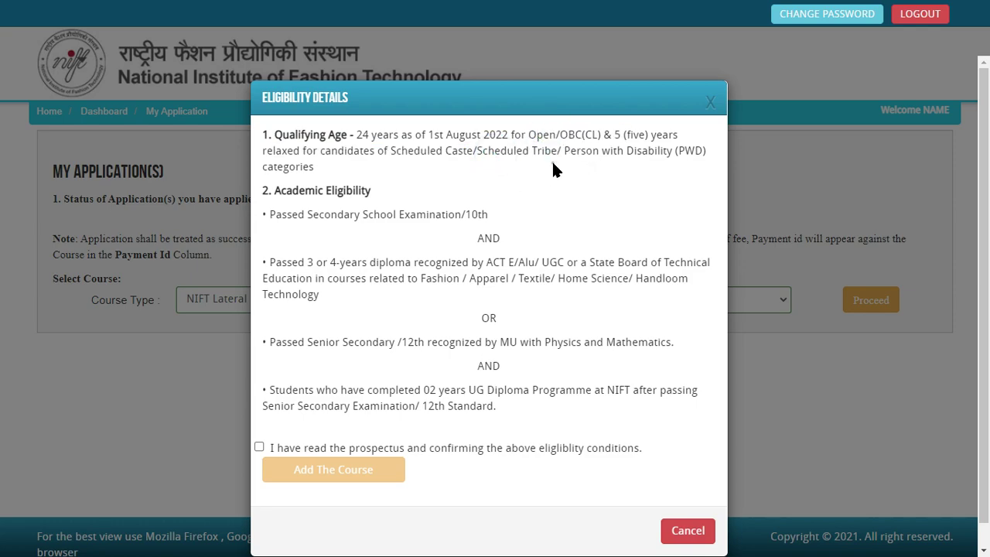
pyautogui.moveTo(431, 155); pyautogui.dragTo(390, 155)
pyautogui.moveTo(473, 155); pyautogui.dragTo(562, 155)
pyautogui.click(561, 155)
pyautogui.moveTo(358, 135); pyautogui.dragTo(398, 135)
pyautogui.click(389, 177)
pyautogui.click(270, 186)
# Step: Review the 10th, diploma and 12th requirements, then tick the prospectus and eligibility confirmation checkbox
pyautogui.moveTo(399, 214); pyautogui.dragTo(519, 213)
pyautogui.click(470, 242)
pyautogui.moveTo(307, 264); pyautogui.dragTo(377, 264)
pyautogui.doubleClick(486, 242)
pyautogui.moveTo(268, 263); pyautogui.dragTo(486, 280)
pyautogui.click(365, 297)
pyautogui.click(495, 306)
pyautogui.moveTo(331, 216); pyautogui.dragTo(484, 216)
pyautogui.click(416, 273)
pyautogui.moveTo(318, 263); pyautogui.dragTo(504, 265)
pyautogui.click(482, 287)
pyautogui.moveTo(354, 214); pyautogui.dragTo(486, 215)
pyautogui.click(486, 217)
pyautogui.click(413, 293)
pyautogui.moveTo(277, 343); pyautogui.dragTo(539, 345)
pyautogui.click(479, 385)
pyautogui.moveTo(496, 343); pyautogui.dragTo(280, 343)
pyautogui.click(507, 400)
pyautogui.moveTo(471, 406); pyautogui.dragTo(266, 389)
pyautogui.click(459, 408)
pyautogui.click(258, 447)
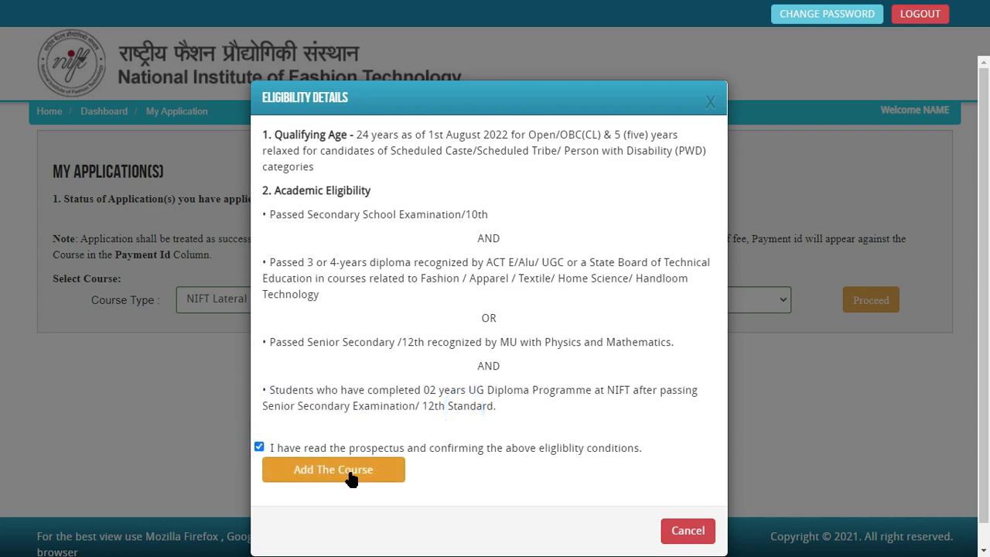
# Step: Add the Bachelor of Fashion Technology course, try the photo/signature stage, then open the applicant details form
pyautogui.click(350, 479)
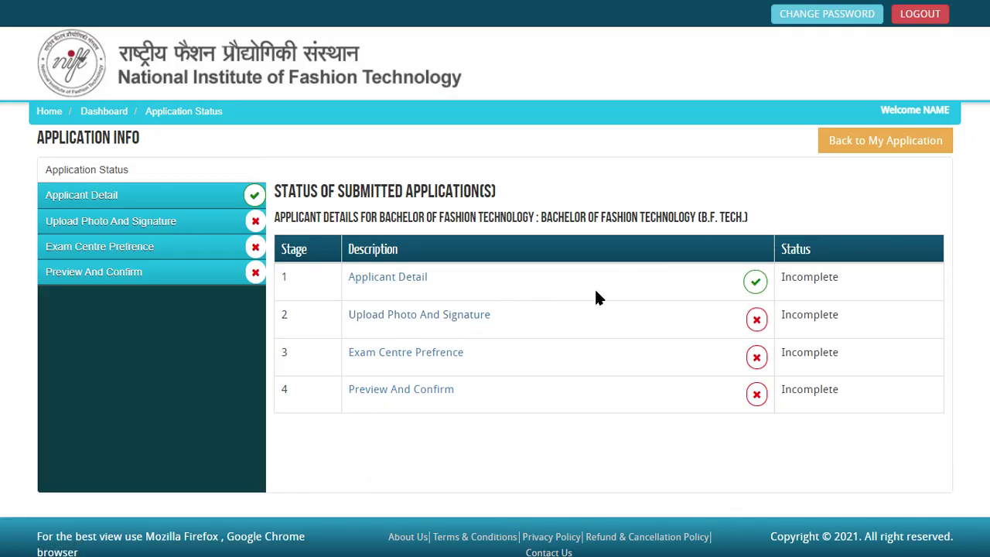
pyautogui.click(224, 222)
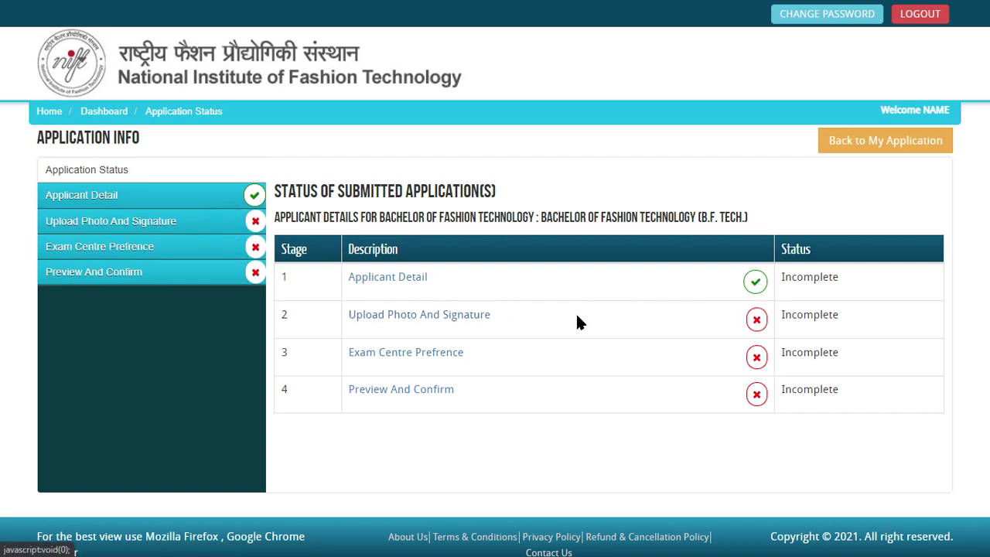
pyautogui.click(495, 315)
pyautogui.click(424, 315)
pyautogui.click(422, 315)
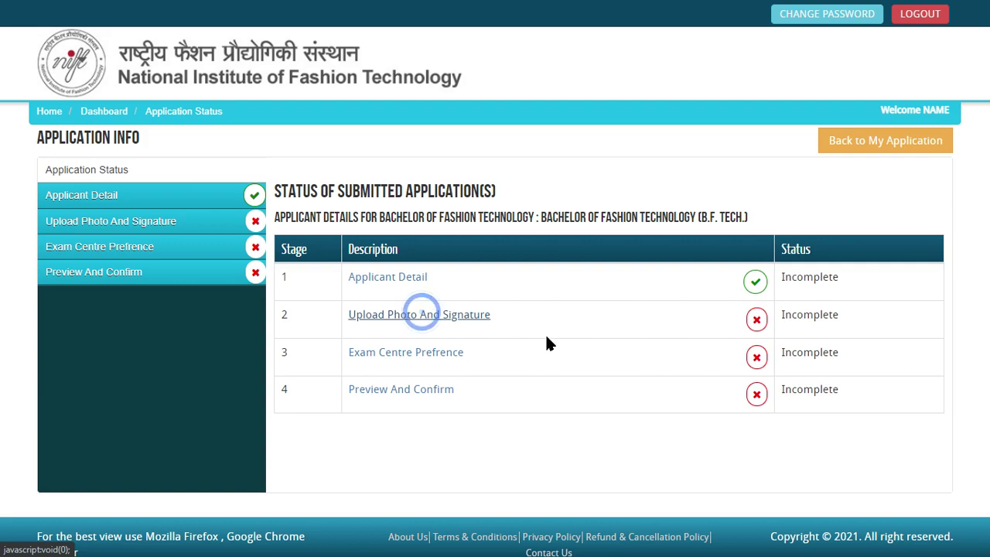
pyautogui.click(755, 281)
# Step: Set category to Open, nationality to Indian and state domicile to Maharashtra
pyautogui.scroll(-5, 613, 360)
pyautogui.scroll(-2, 613, 359)
pyautogui.scroll(7, 613, 360)
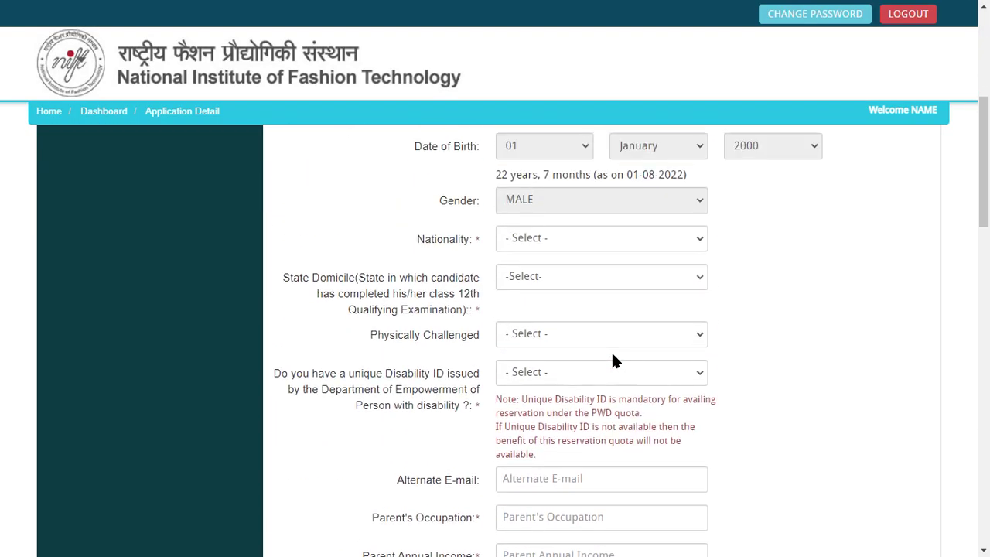
pyautogui.click(553, 279)
pyautogui.click(542, 312)
pyautogui.scroll(-1, 555, 364)
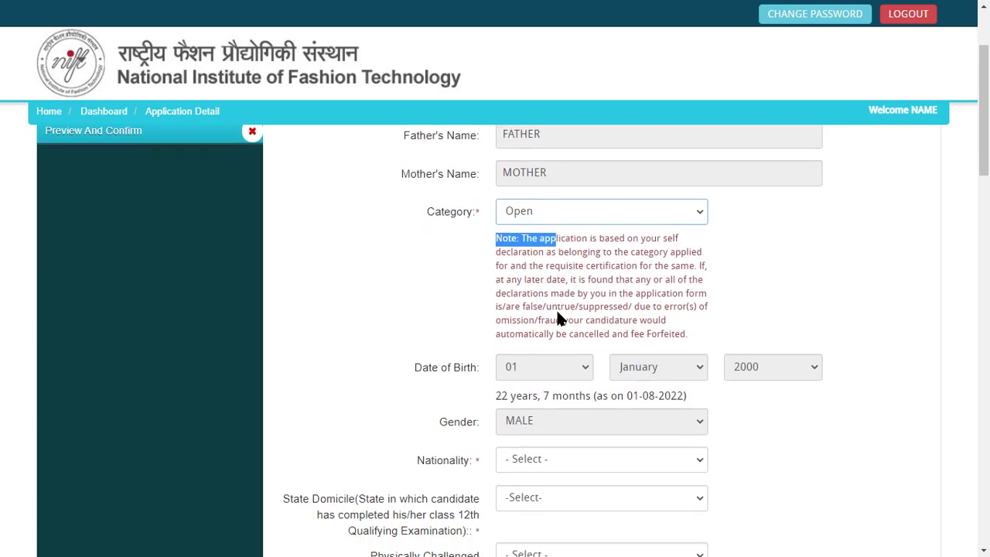
pyautogui.scroll(-4, 544, 371)
pyautogui.click(530, 240)
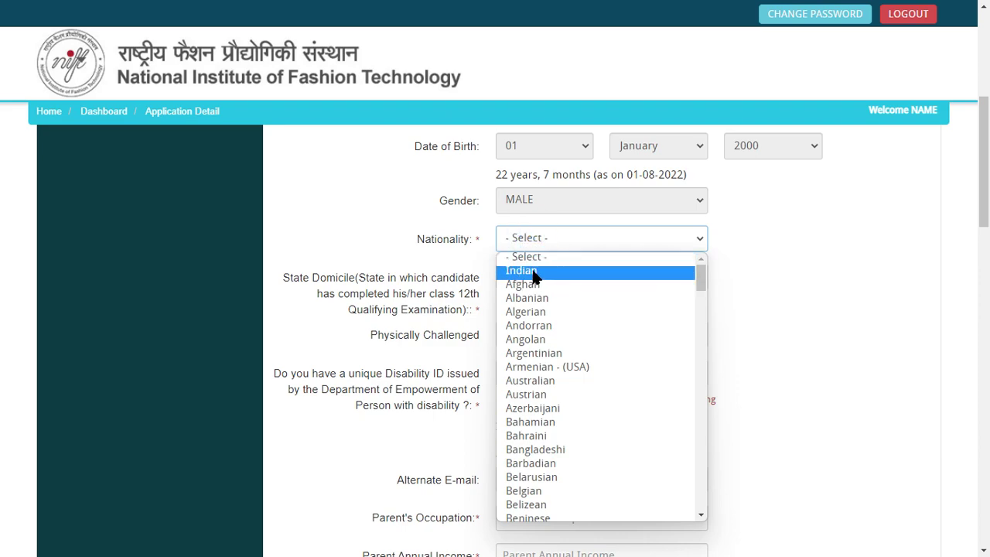
pyautogui.click(531, 270)
pyautogui.click(549, 283)
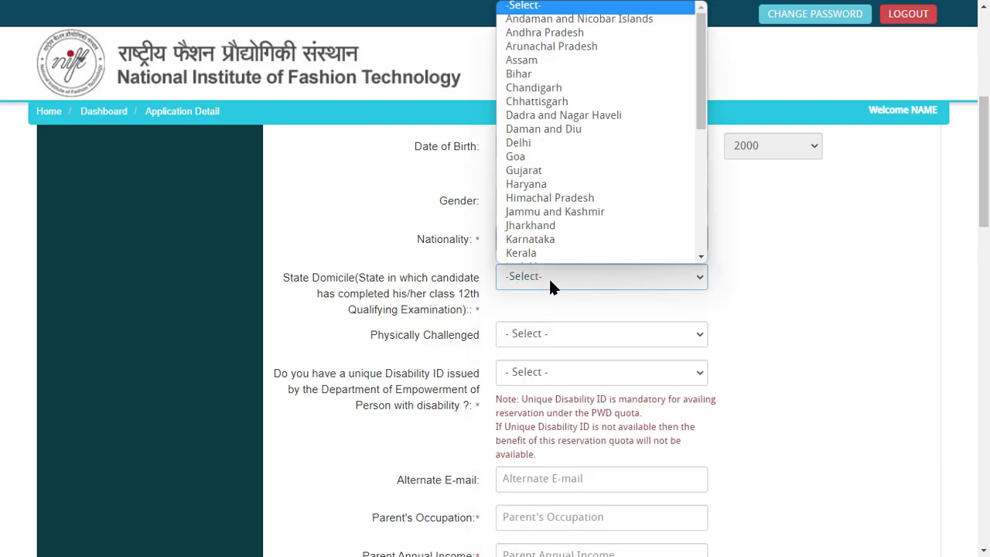
pyautogui.write('mah')
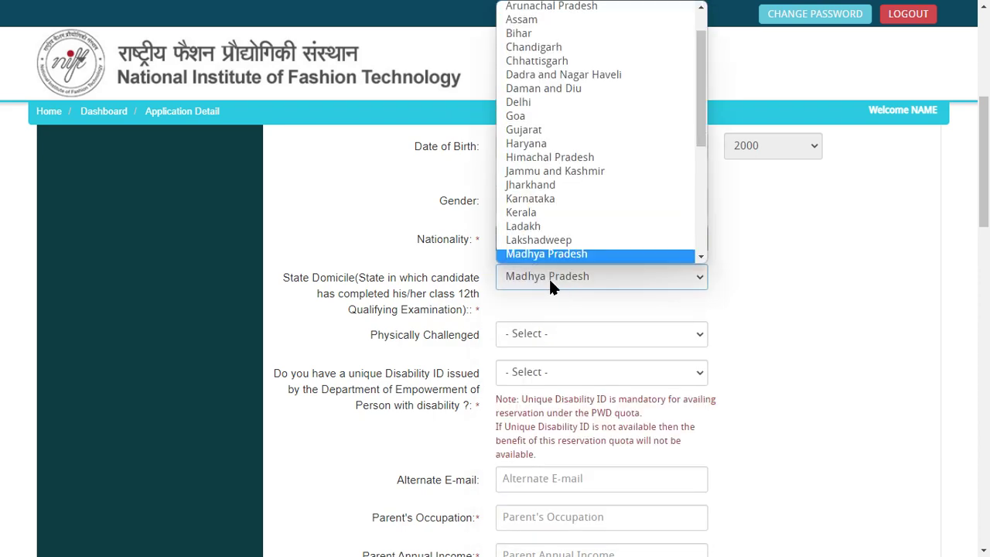
pyautogui.press('Return')
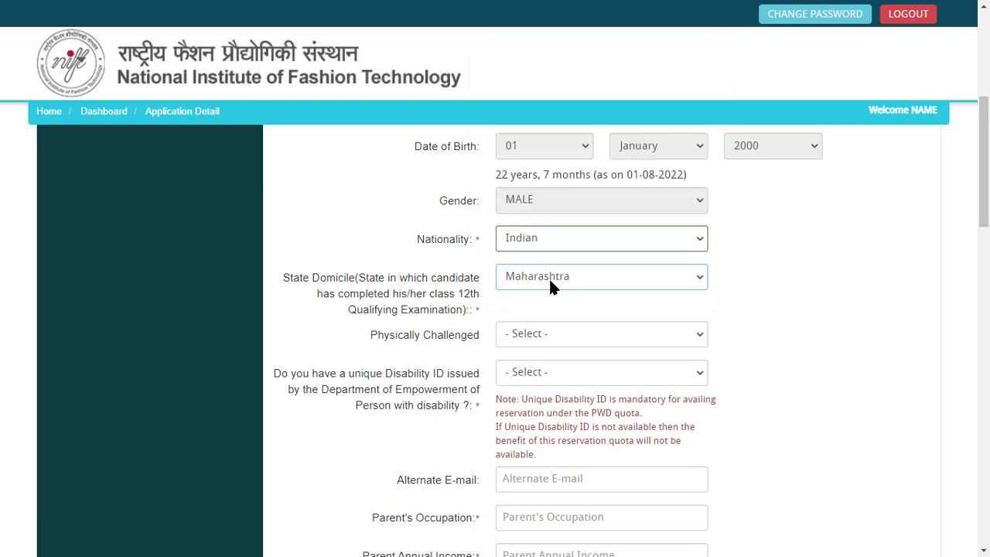
# Step: Answer No to physically challenged and No to having a disability ID
pyautogui.click(546, 333)
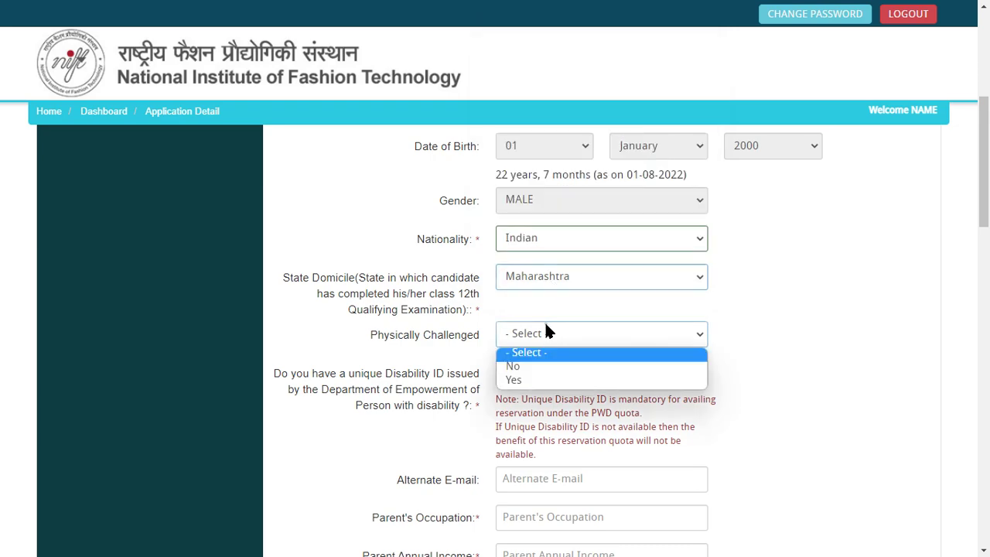
pyautogui.click(549, 367)
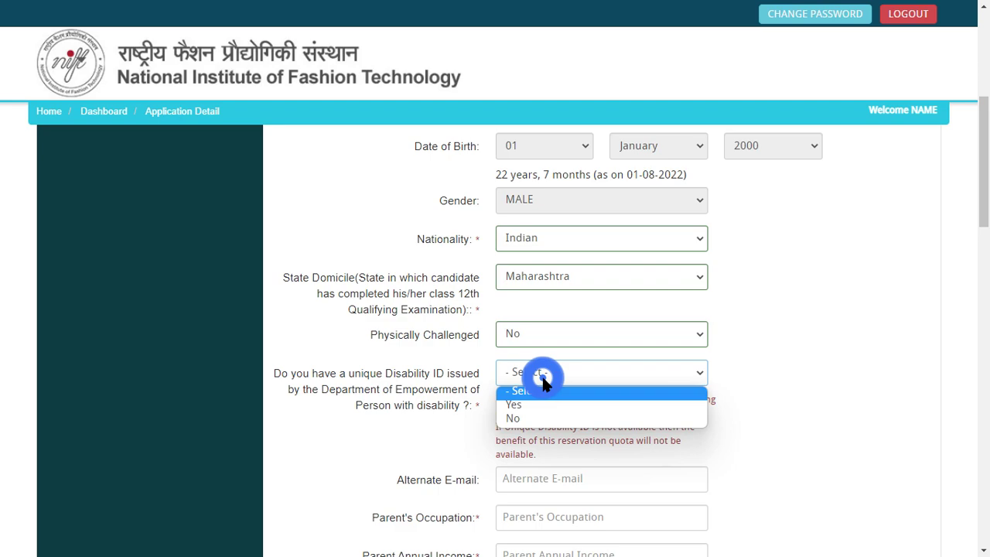
pyautogui.click(552, 428)
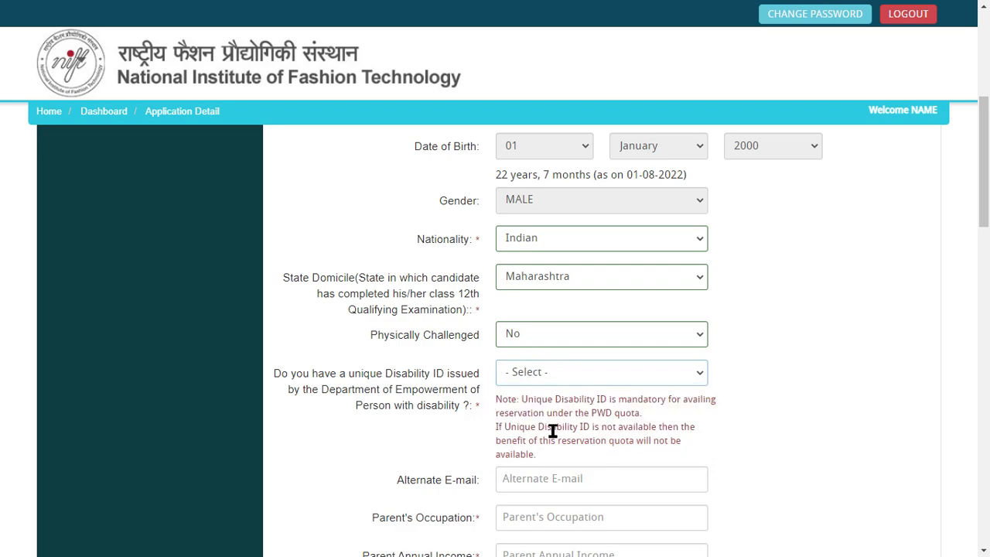
pyautogui.click(549, 370)
pyautogui.click(552, 418)
# Step: Enter 'o' as the parent's occupation and move to the Parent Annual Income field
pyautogui.scroll(-3, 421, 387)
pyautogui.click(565, 260)
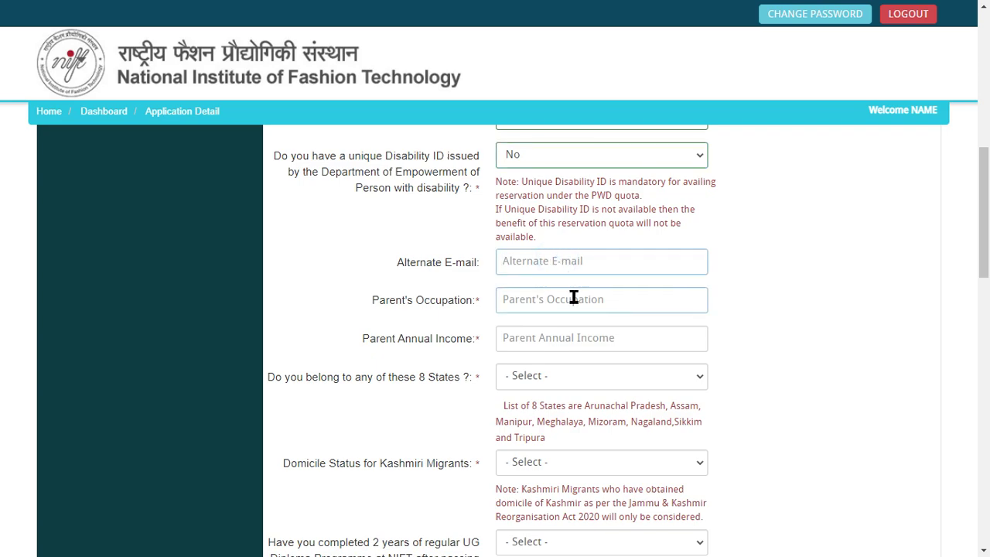
pyautogui.click(575, 311)
pyautogui.click(602, 337)
pyautogui.click(602, 337)
pyautogui.click(533, 292)
pyautogui.write('obvvh')
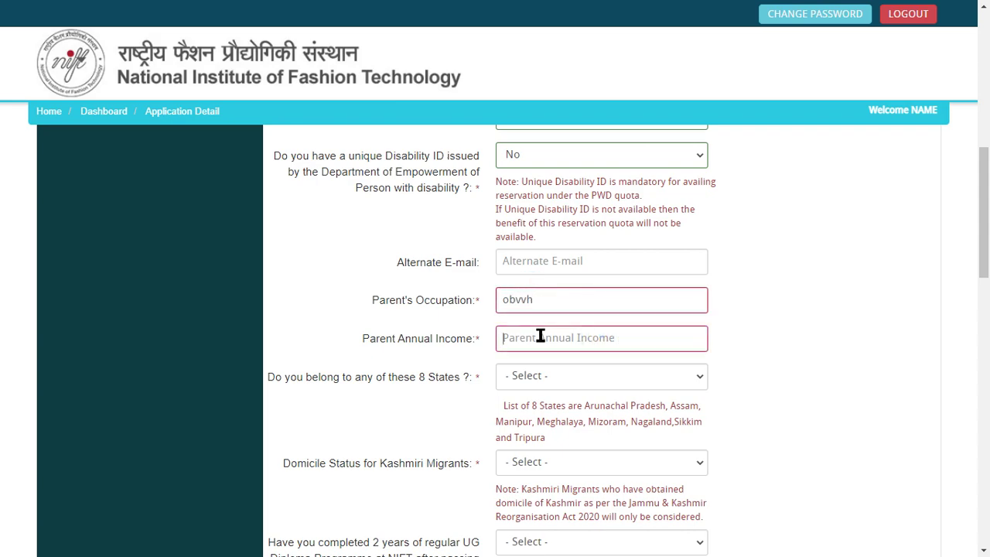
pyautogui.click(540, 336)
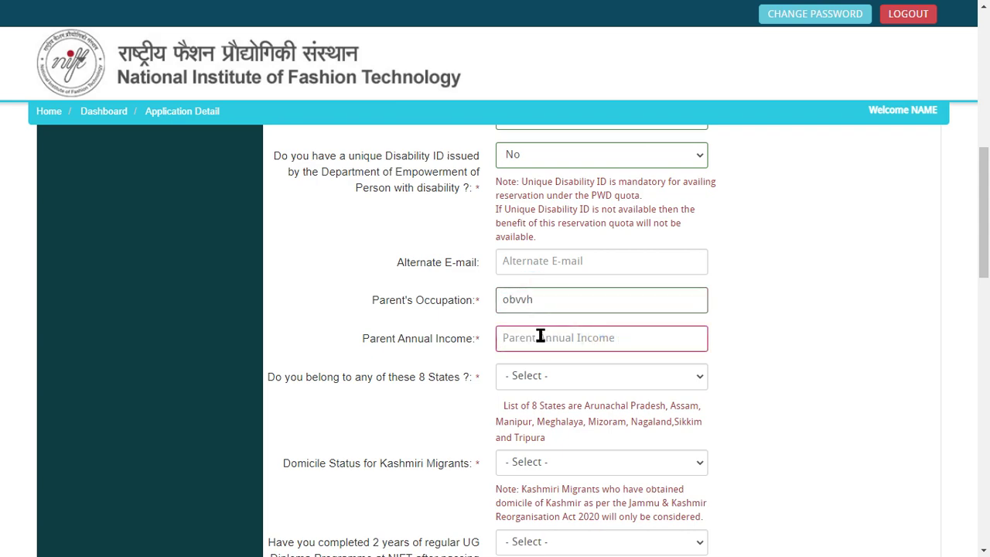
# Step: Enter 50 as parent annual income and answer No to the 8 States question, reviewing the states note
pyautogui.write('5000000')
pyautogui.click(555, 375)
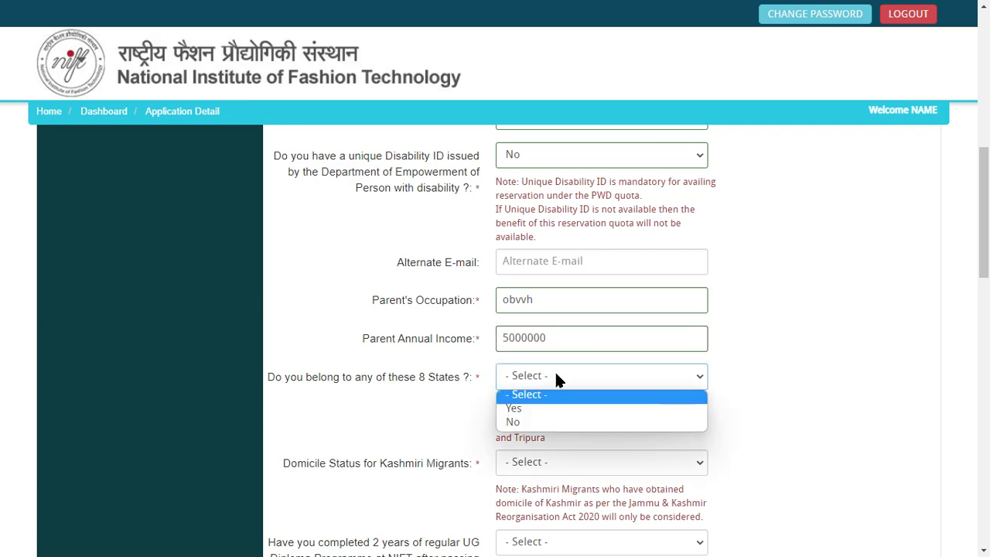
pyautogui.click(566, 422)
pyautogui.scroll(-1, 570, 381)
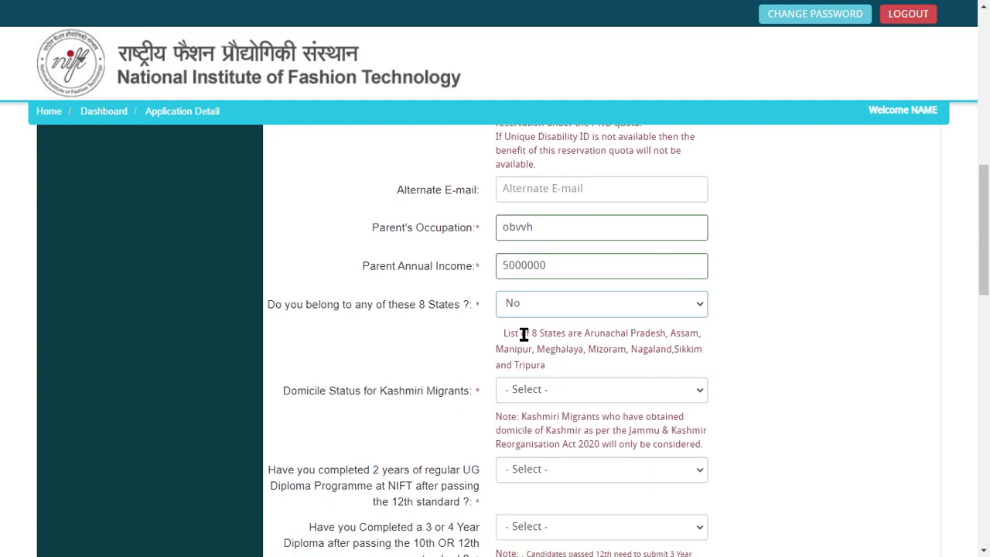
pyautogui.moveTo(529, 367); pyautogui.dragTo(437, 325)
pyautogui.click(426, 327)
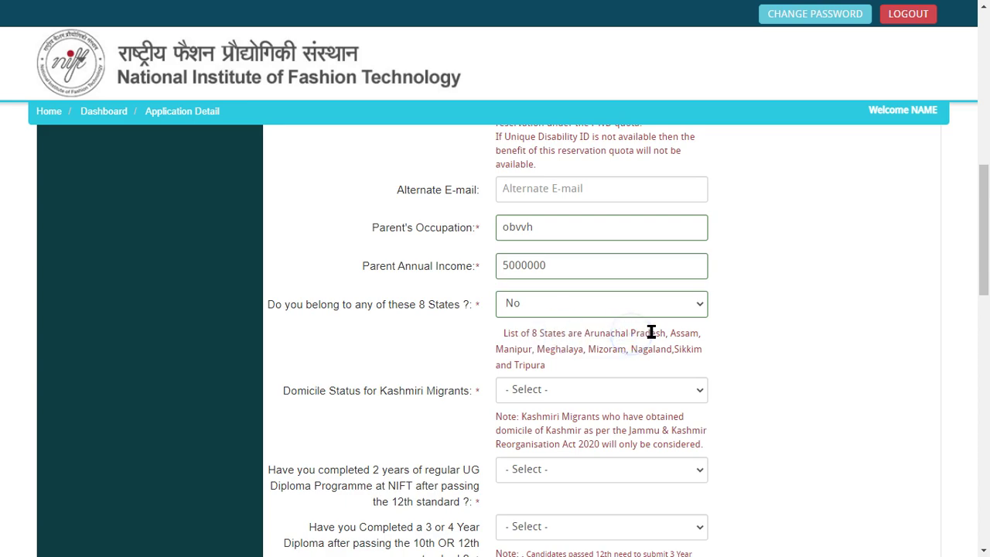
pyautogui.doubleClick(681, 333)
pyautogui.doubleClick(514, 349)
pyautogui.doubleClick(559, 349)
pyautogui.doubleClick(607, 348)
pyautogui.doubleClick(648, 349)
pyautogui.doubleClick(686, 349)
pyautogui.click(521, 365)
# Step: Re-read the 8 States note and settle the 8 States answer back on No
pyautogui.press('Tab')
pyautogui.click(541, 366)
pyautogui.doubleClick(594, 337)
pyautogui.moveTo(594, 337); pyautogui.dragTo(594, 363)
pyautogui.click(623, 343)
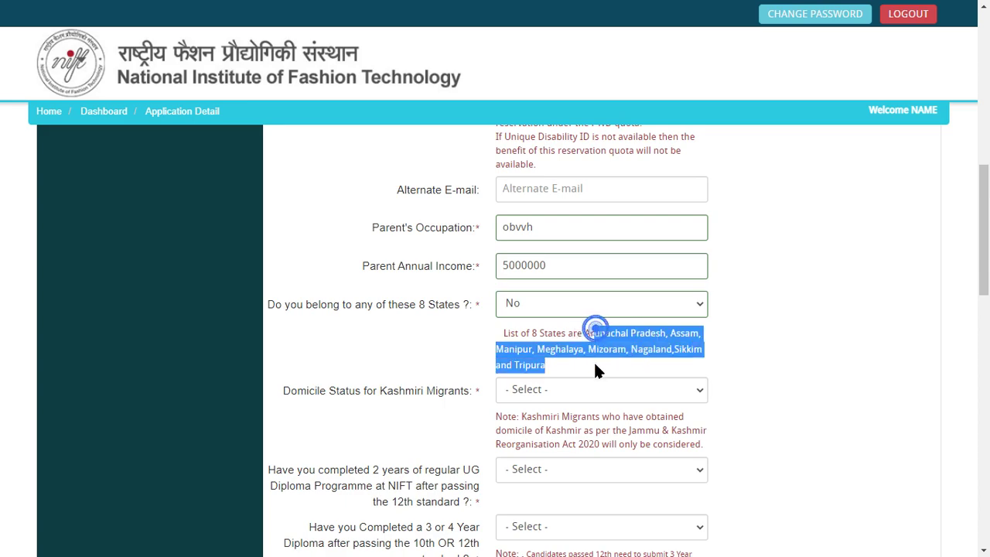
pyautogui.click(605, 340)
pyautogui.click(530, 306)
pyautogui.click(566, 334)
pyautogui.click(594, 309)
pyautogui.click(546, 349)
# Step: Answer No to the Kashmiri migrant domicile and NIFT UG diploma questions
pyautogui.scroll(-2, 345, 346)
pyautogui.click(383, 294)
pyautogui.click(589, 235)
pyautogui.click(564, 287)
pyautogui.click(351, 284)
pyautogui.scroll(-1, 460, 305)
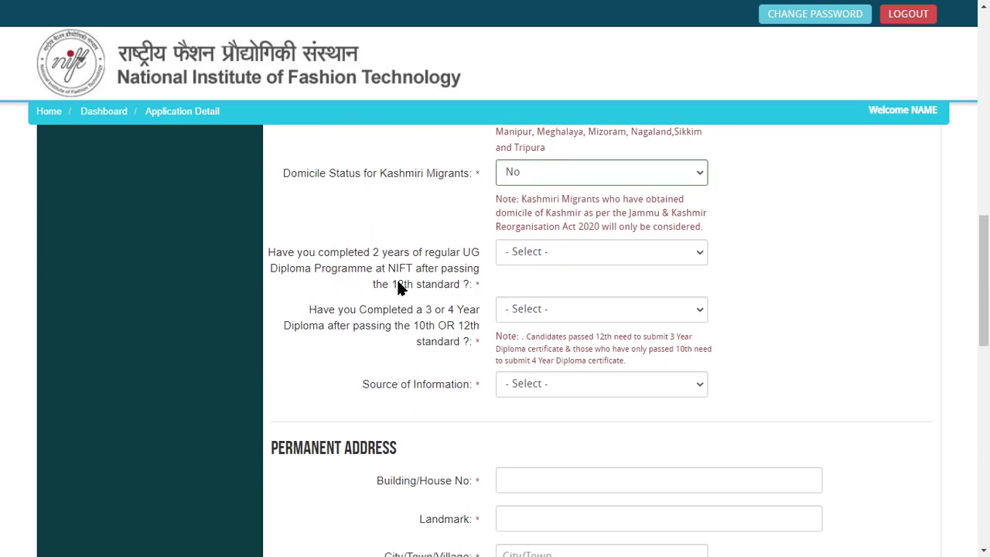
pyautogui.moveTo(318, 275); pyautogui.dragTo(469, 271)
pyautogui.click(586, 259)
pyautogui.click(568, 299)
pyautogui.moveTo(362, 310); pyautogui.dragTo(456, 312)
pyautogui.click(554, 257)
pyautogui.click(161, 316)
pyautogui.moveTo(310, 309); pyautogui.dragTo(413, 313)
pyautogui.click(405, 349)
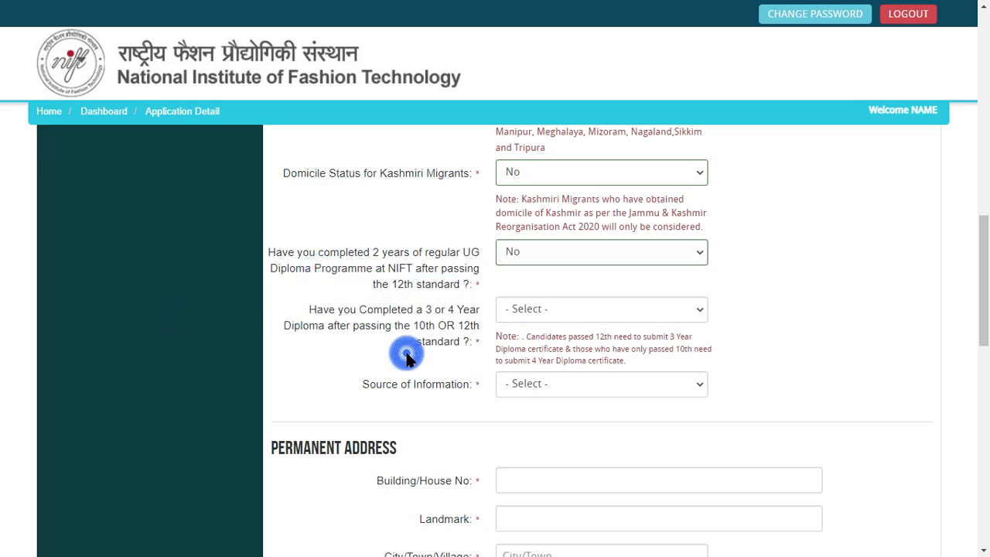
# Step: Answer Yes to the 3 or 4 year diploma question, with Fashion course and Magazine source
pyautogui.click(541, 314)
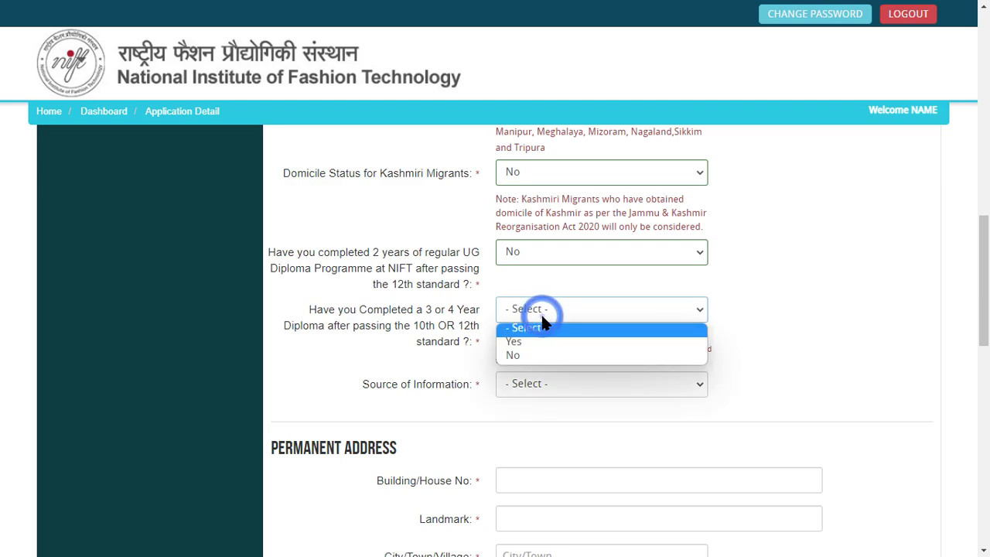
pyautogui.click(551, 344)
pyautogui.scroll(-2, 530, 353)
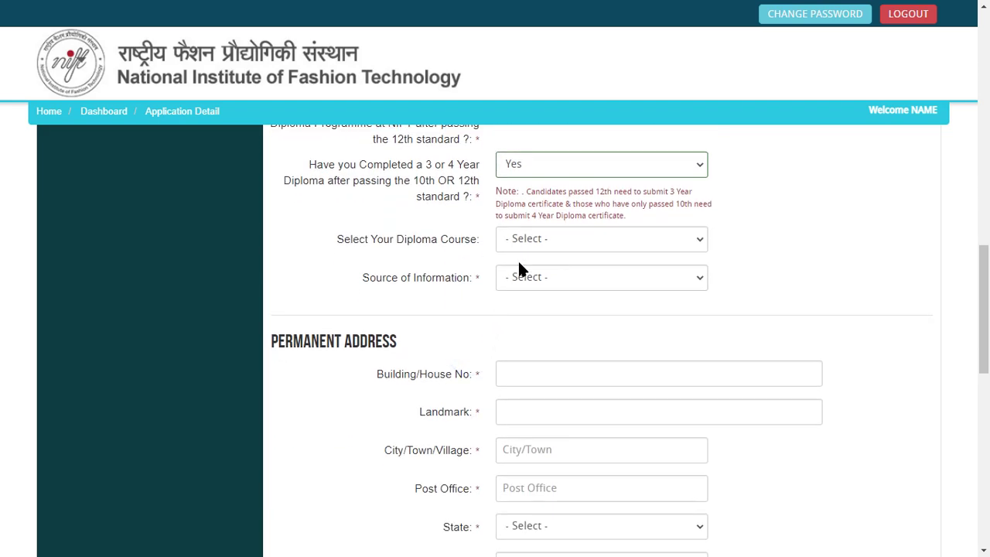
pyautogui.click(548, 240)
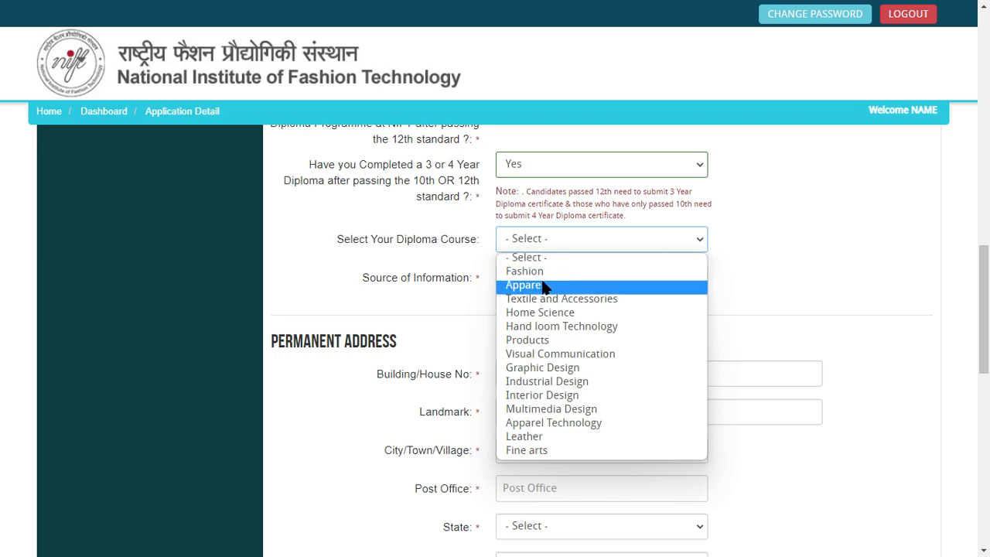
pyautogui.click(543, 271)
pyautogui.click(539, 276)
pyautogui.click(541, 325)
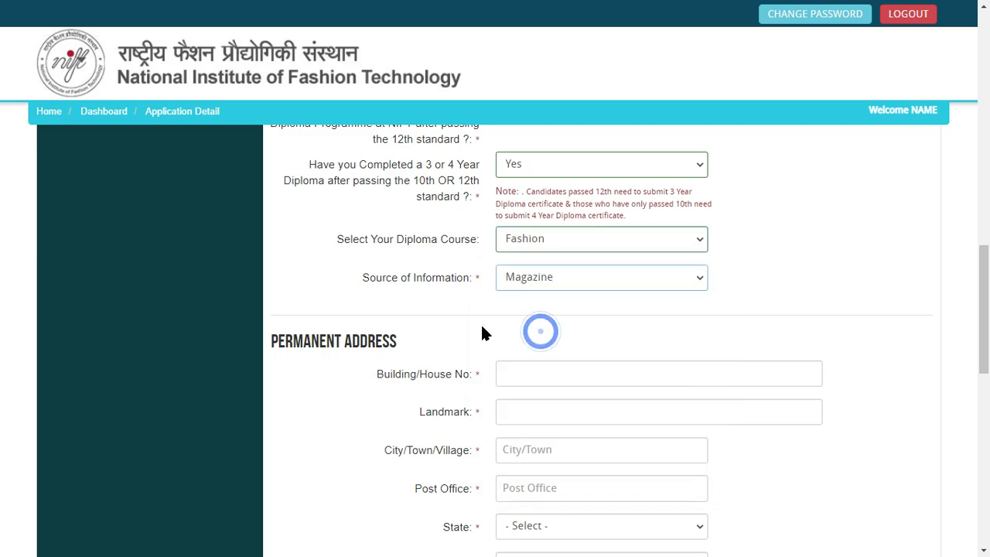
pyautogui.scroll(-1, 444, 317)
pyautogui.tripleClick(302, 263)
pyautogui.scroll(-3, 436, 255)
pyautogui.scroll(2, 418, 259)
# Step: Enter 'Addrdess' as the permanent Building/House No and go through the remaining address fields
pyautogui.click(561, 239)
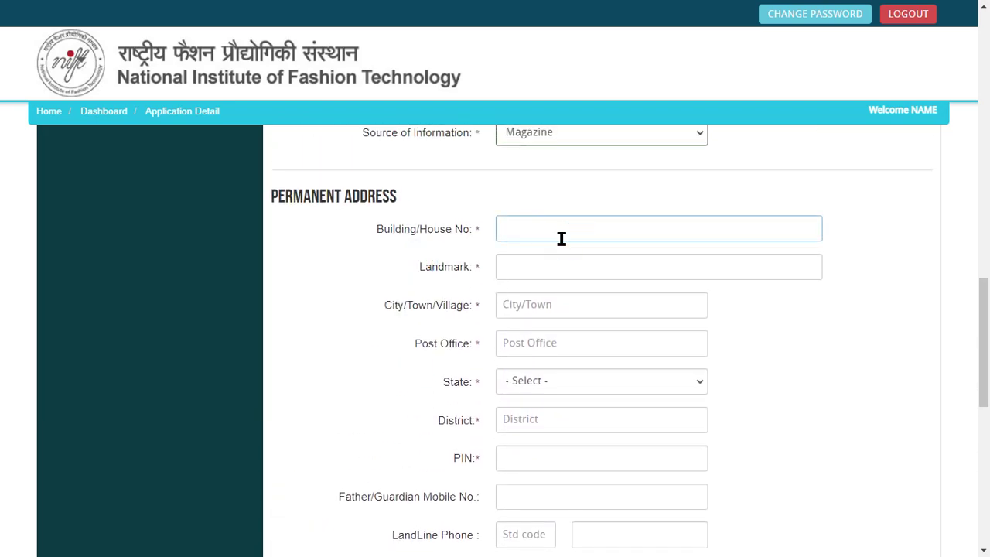
pyautogui.write('Addrdess')
pyautogui.press('Tab')
pyautogui.click(546, 271)
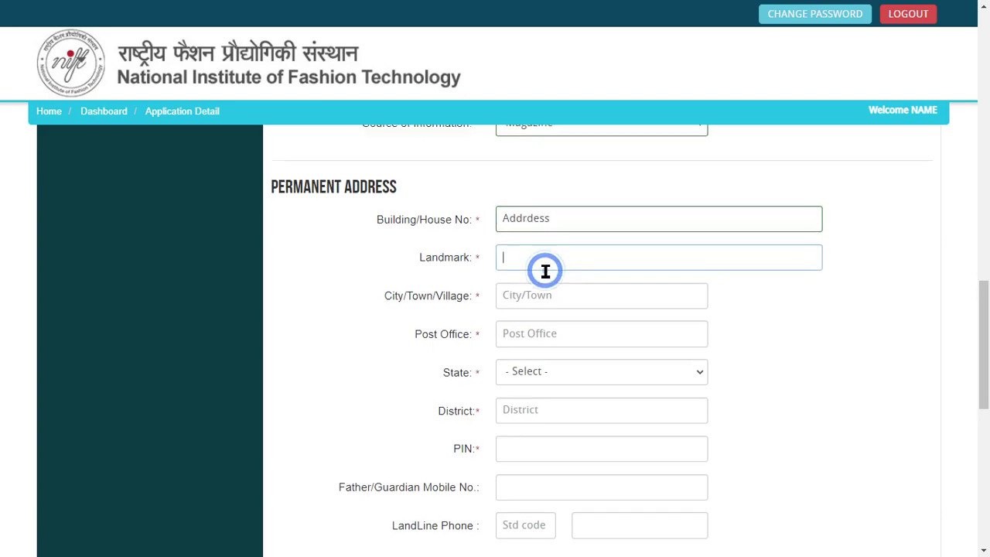
pyautogui.scroll(-1, 545, 271)
pyautogui.click(558, 239)
pyautogui.click(544, 275)
pyautogui.click(564, 313)
pyautogui.click(498, 349)
# Step: Mark the correspondence address as the same as the permanent address
pyautogui.scroll(-1, 473, 402)
pyautogui.scroll(-2, 433, 371)
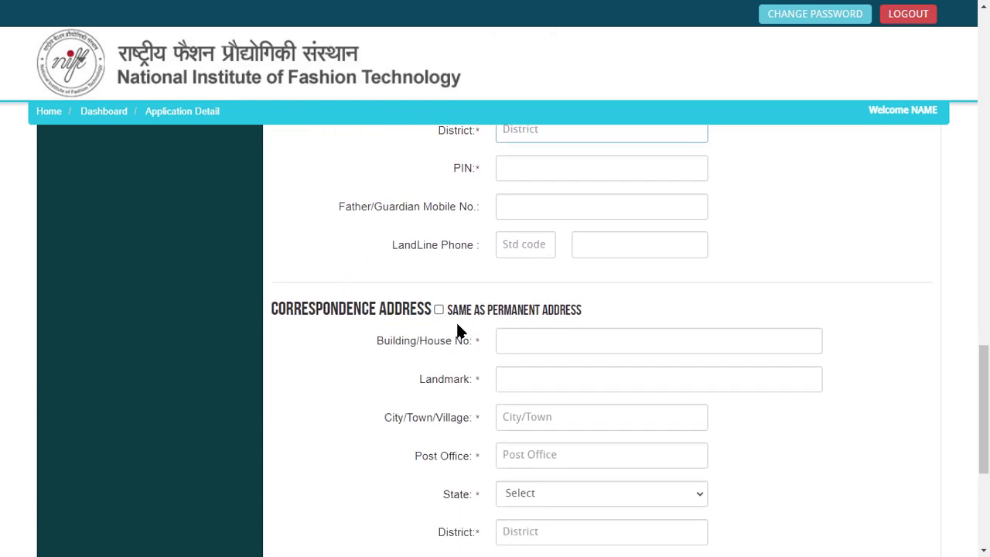
pyautogui.scroll(-1, 433, 337)
pyautogui.click(439, 237)
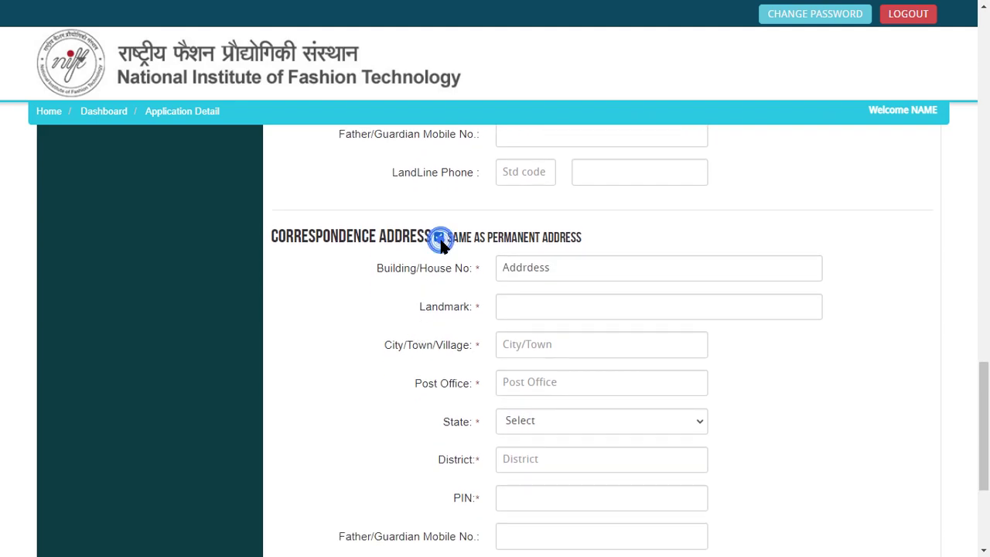
pyautogui.click(440, 237)
pyautogui.scroll(4, 457, 225)
pyautogui.scroll(-2, 473, 350)
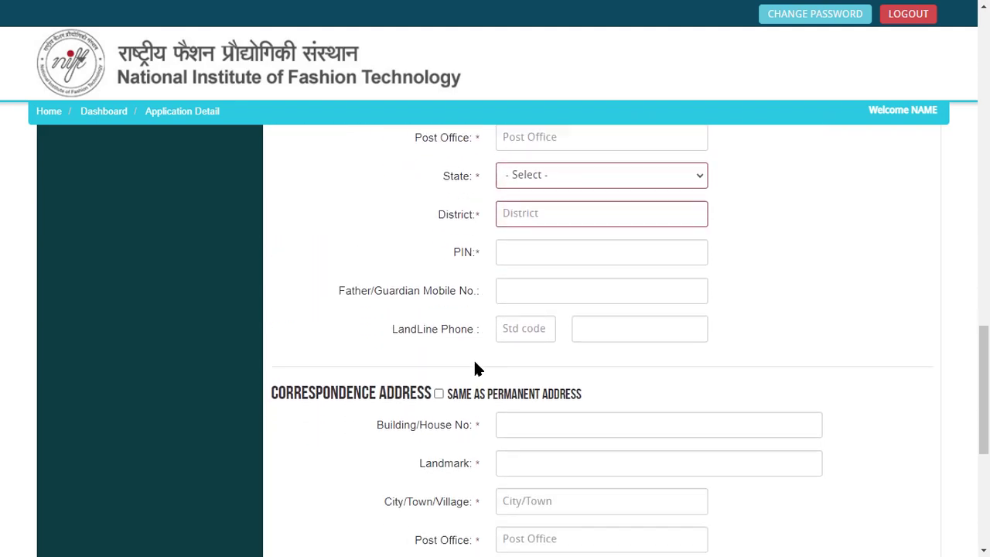
pyautogui.click(439, 380)
pyautogui.scroll(-1, 417, 383)
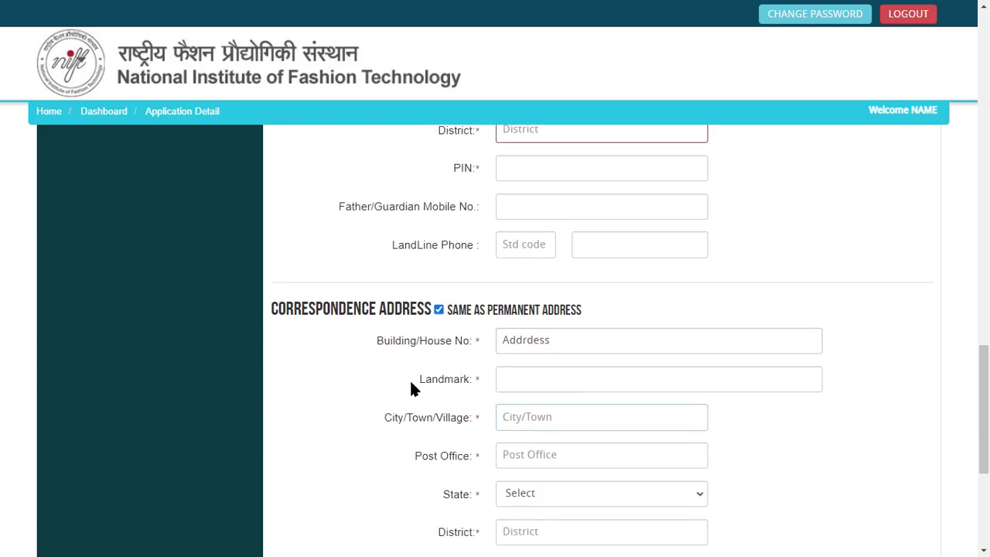
pyautogui.click(438, 310)
pyautogui.scroll(-4, 464, 356)
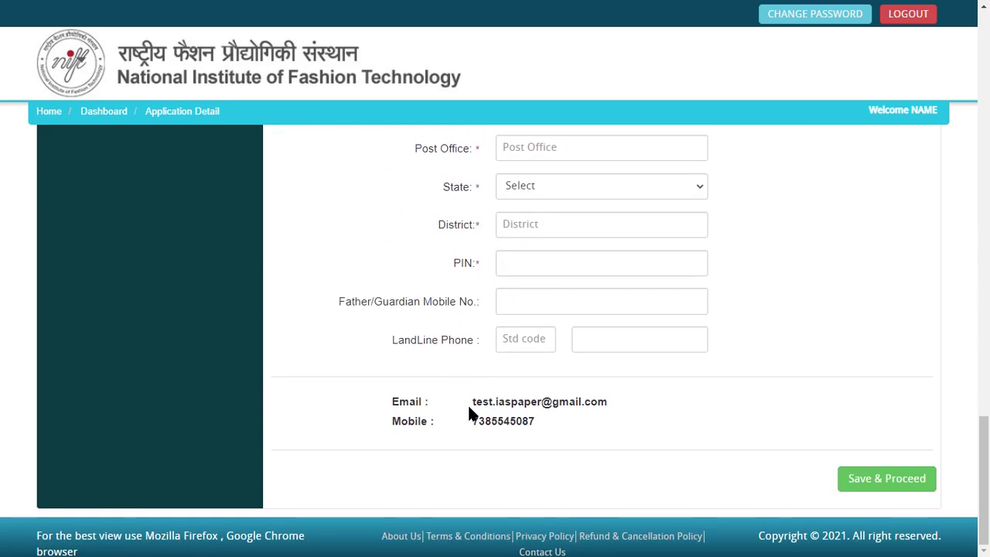
pyautogui.scroll(3, 377, 399)
pyautogui.click(552, 252)
pyautogui.scroll(-2, 494, 448)
pyautogui.scroll(4, 479, 454)
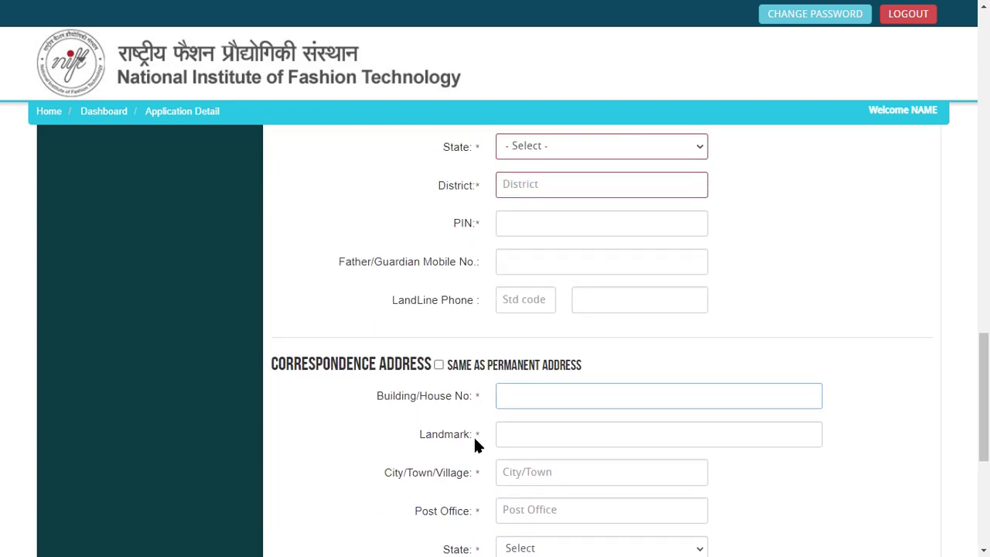
pyautogui.click(444, 373)
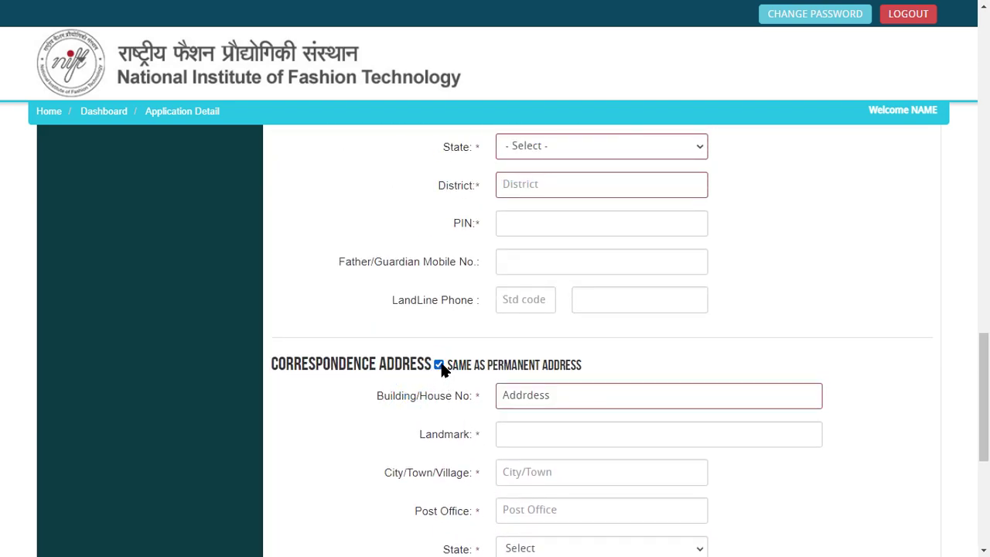
pyautogui.scroll(-5, 447, 406)
pyautogui.scroll(2, 554, 360)
pyautogui.scroll(-3, 554, 360)
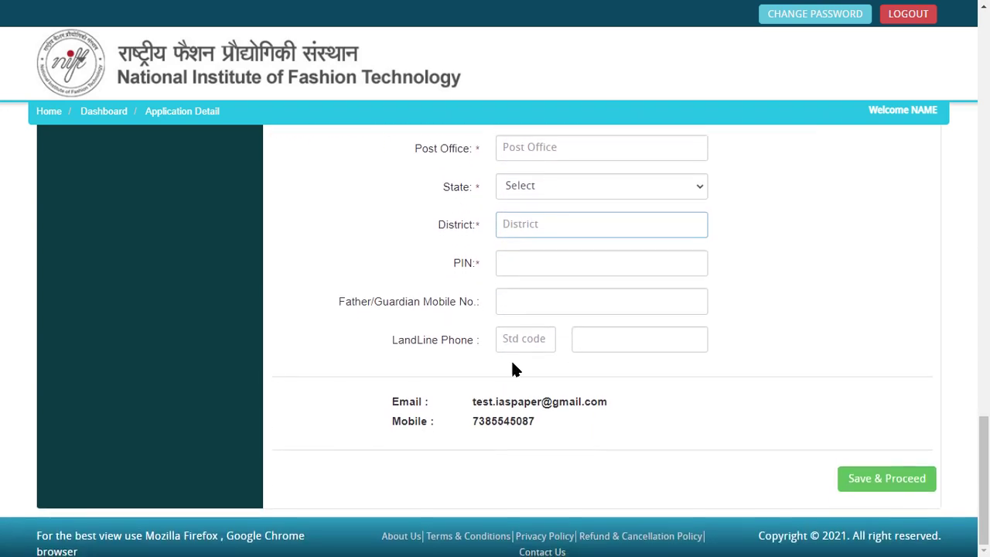
# Step: Save the applicant details and review the photo and signature upload page
pyautogui.click(873, 481)
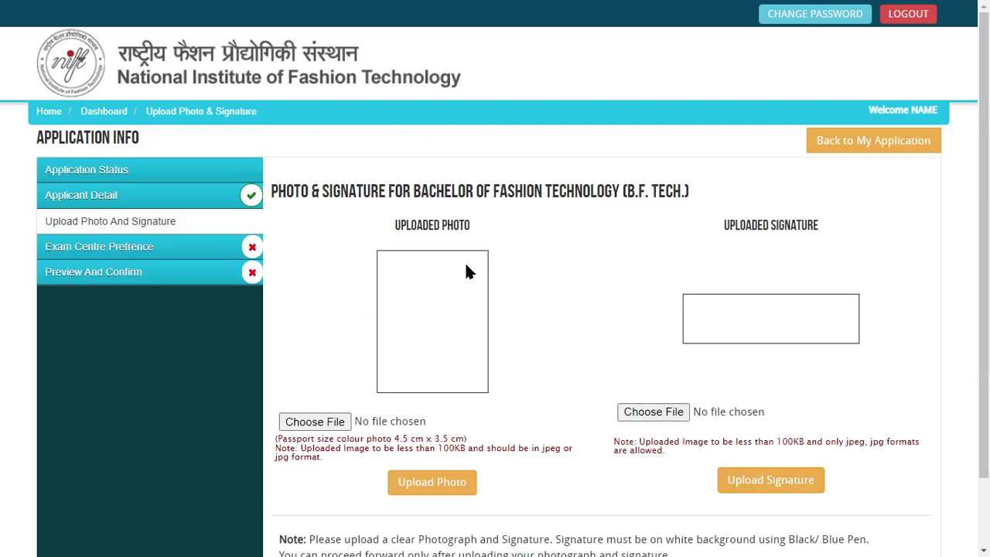
pyautogui.moveTo(317, 190); pyautogui.dragTo(457, 190)
pyautogui.click(522, 240)
pyautogui.scroll(-1, 522, 243)
pyautogui.scroll(1, 518, 249)
pyautogui.scroll(-1, 513, 253)
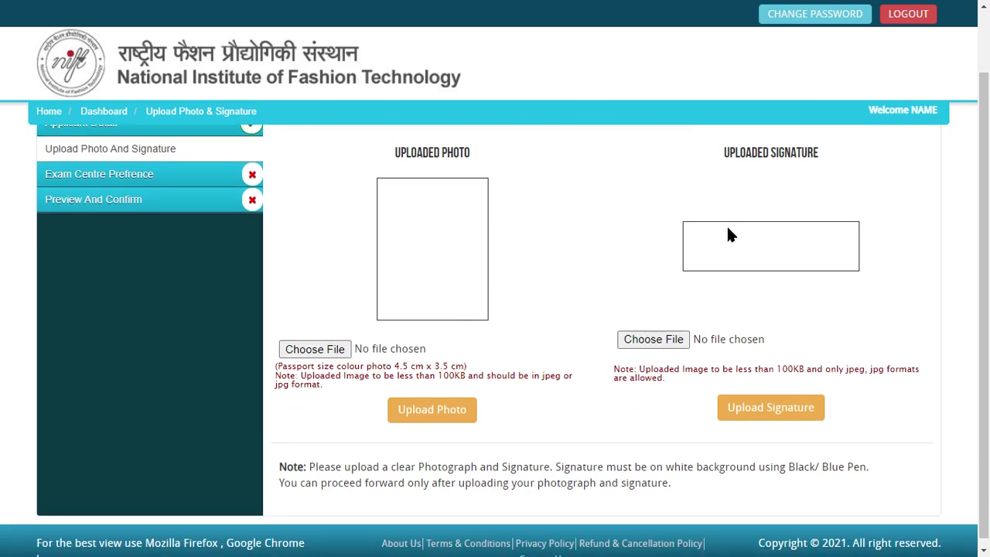
pyautogui.scroll(-1, 770, 278)
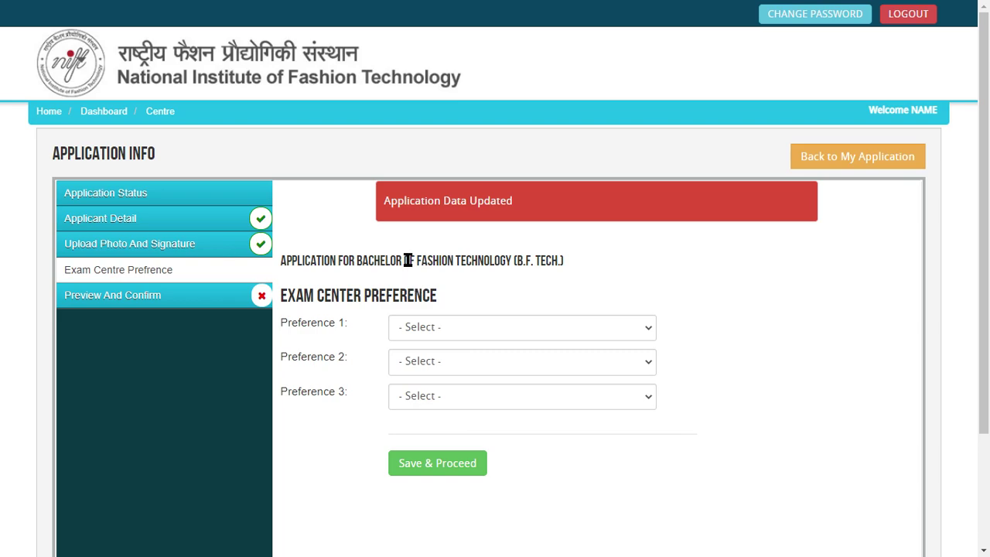
# Step: Choose Bengaluru, Vadodara and Madurai as exam centre preferences 1, 2 and 3
pyautogui.doubleClick(334, 296)
pyautogui.click(490, 325)
pyautogui.click(481, 229)
pyautogui.click(461, 360)
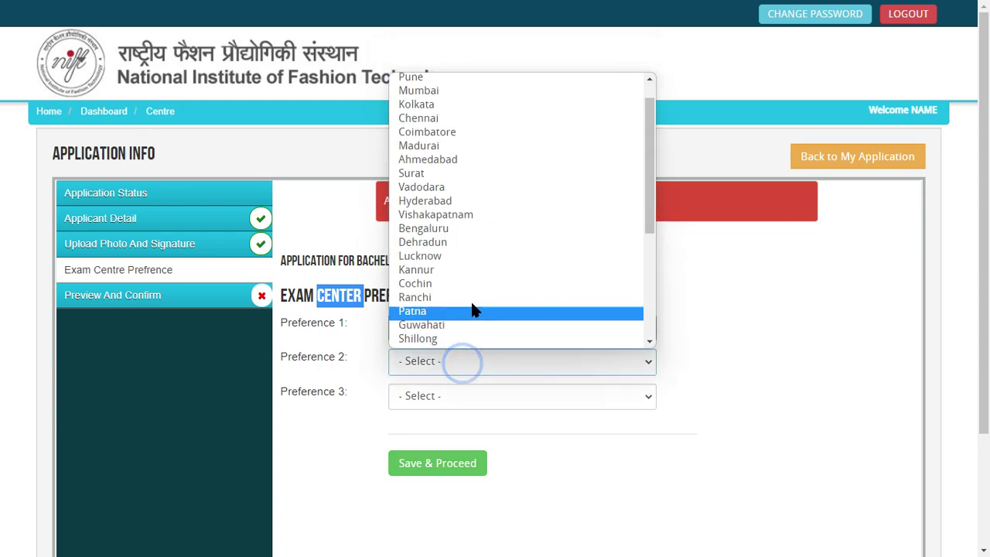
pyautogui.click(469, 191)
pyautogui.click(454, 392)
pyautogui.click(456, 320)
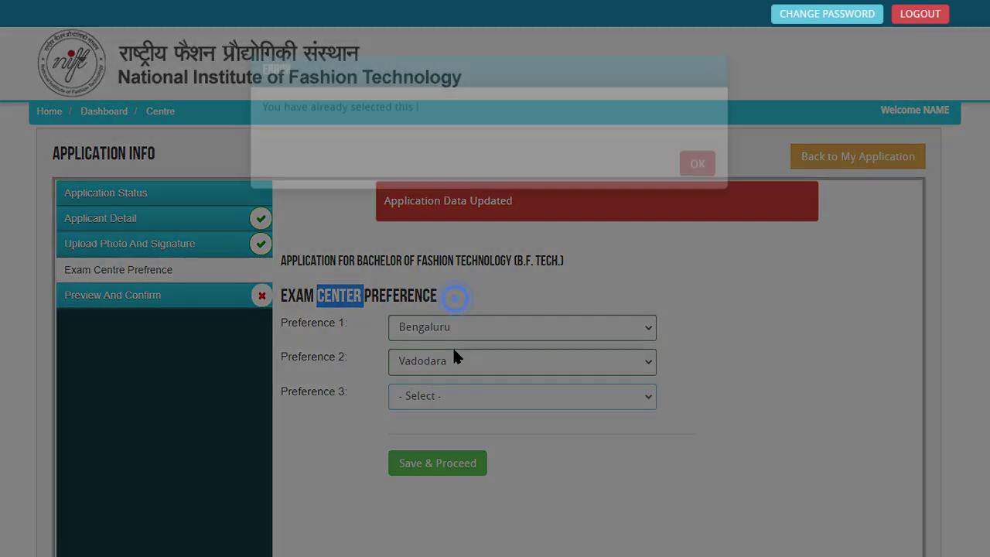
pyautogui.click(684, 198)
pyautogui.click(473, 399)
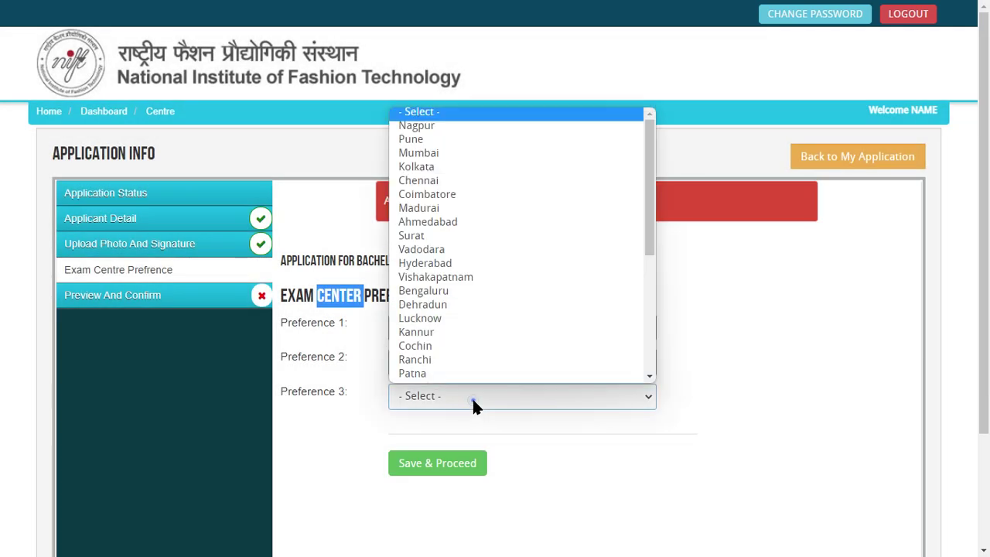
pyautogui.click(455, 210)
# Step: Save the three centre preferences and continue to the application preview
pyautogui.click(347, 399)
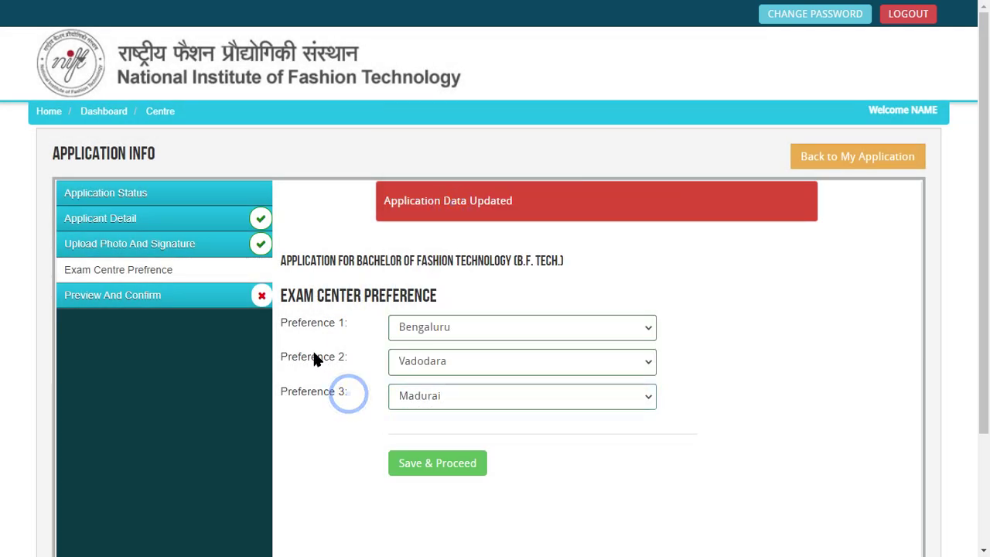
pyautogui.moveTo(300, 326); pyautogui.dragTo(338, 420)
pyautogui.click(336, 418)
pyautogui.click(361, 415)
pyautogui.click(436, 464)
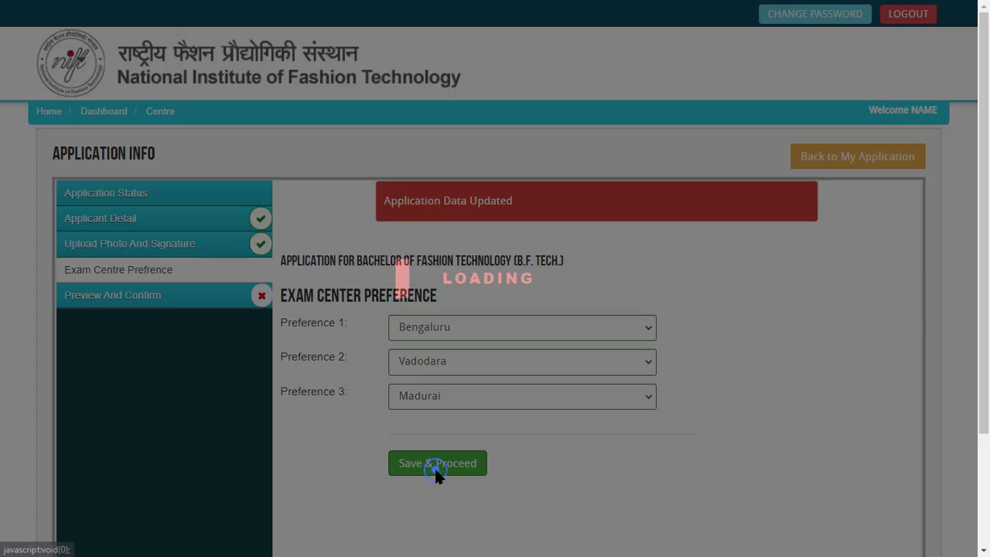
# Step: Tick 'I CONFIRM THE ABOVE', submit the application and proceed to the Rs 3000 payment
pyautogui.scroll(-20, 570, 313)
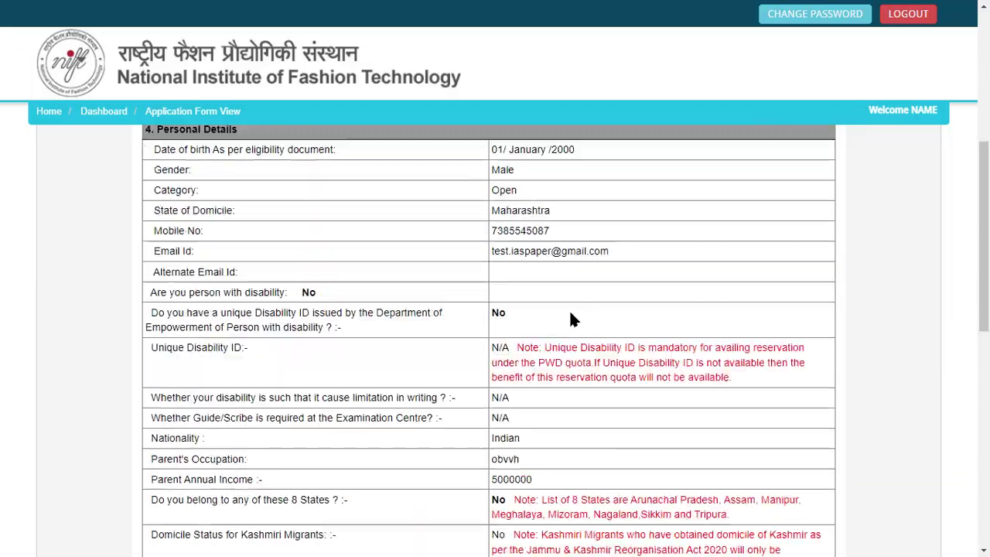
pyautogui.scroll(8, 570, 319)
pyautogui.scroll(-5, 570, 320)
pyautogui.scroll(5, 572, 320)
pyautogui.scroll(-3, 569, 327)
pyautogui.scroll(-5, 570, 361)
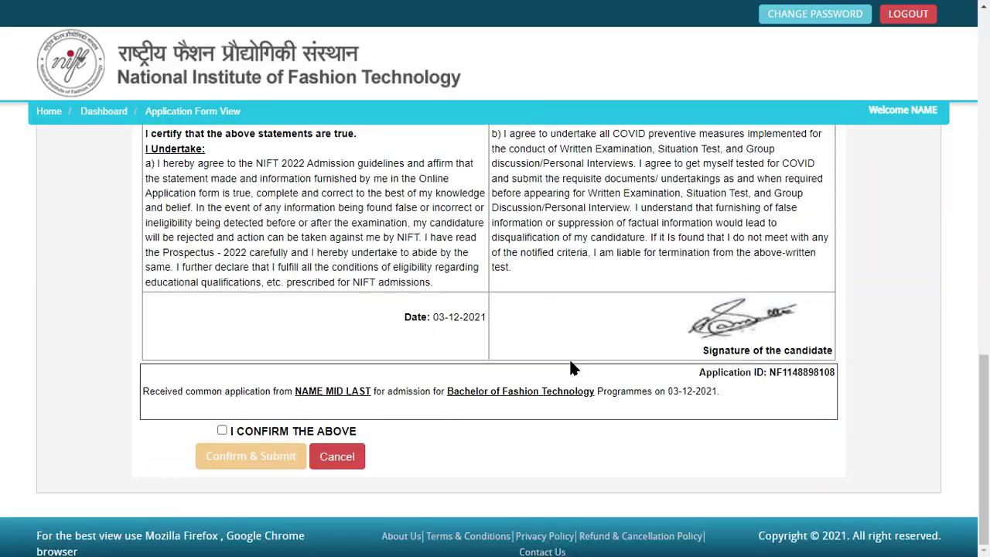
pyautogui.click(223, 431)
pyautogui.click(266, 455)
pyautogui.scroll(-15, 455, 438)
pyautogui.click(254, 456)
# Step: Pay online via Net Banking on Other Banks and proceed to the Rs. 3010 summary
pyautogui.scroll(-1, 541, 340)
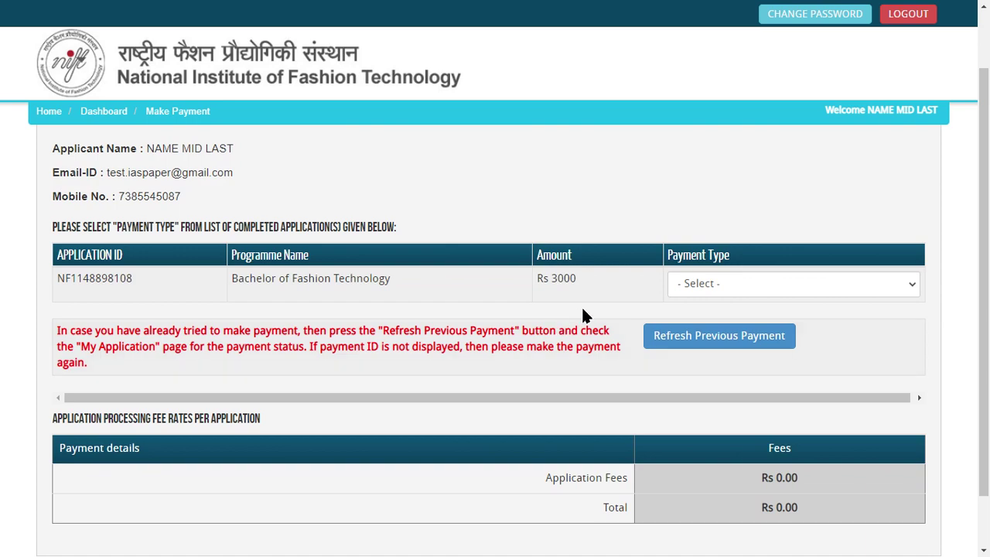
pyautogui.click(696, 283)
pyautogui.click(680, 314)
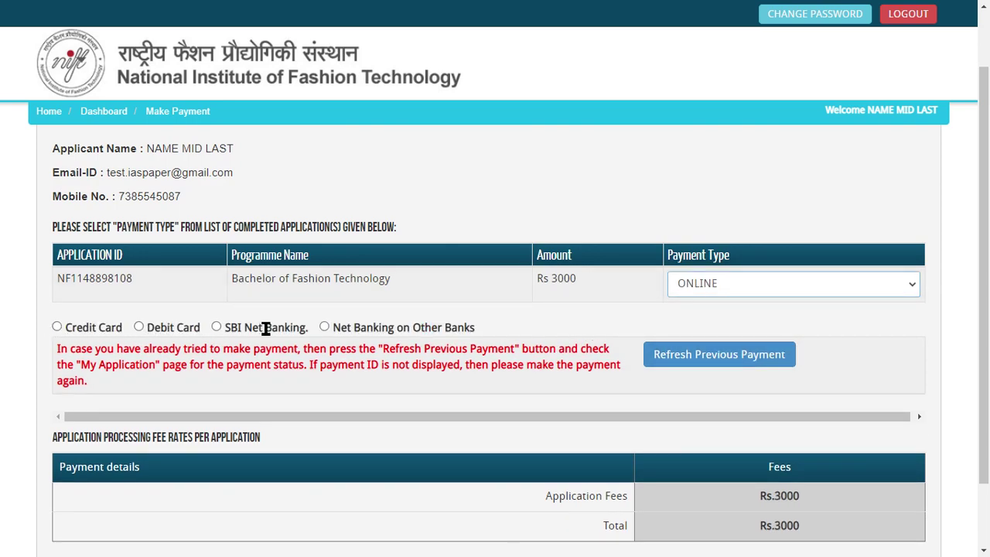
pyautogui.click(324, 327)
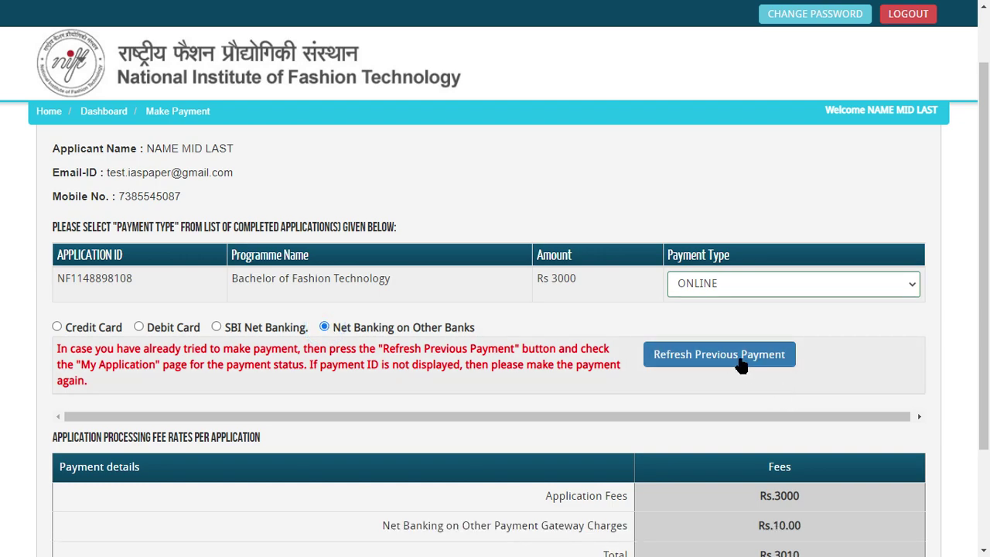
pyautogui.scroll(-2, 741, 363)
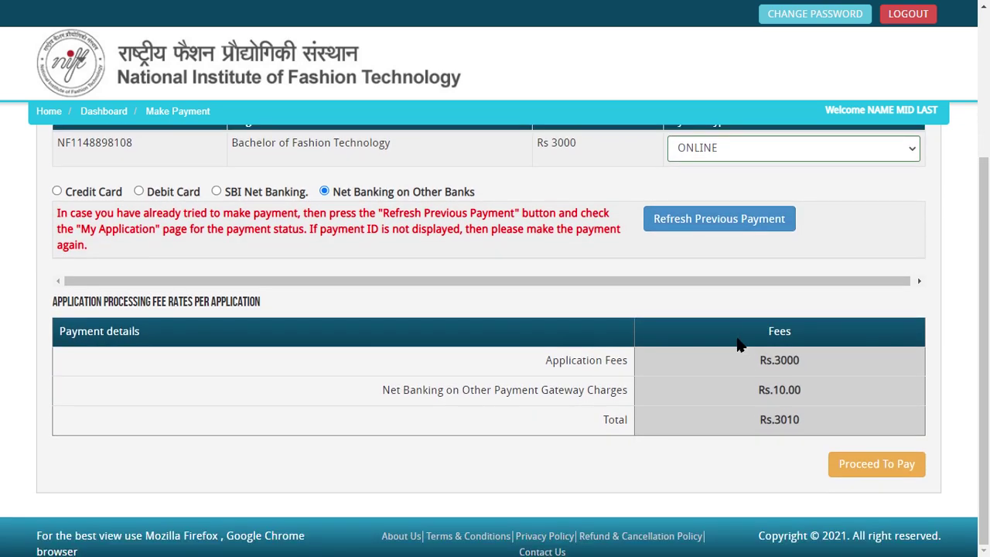
pyautogui.click(866, 467)
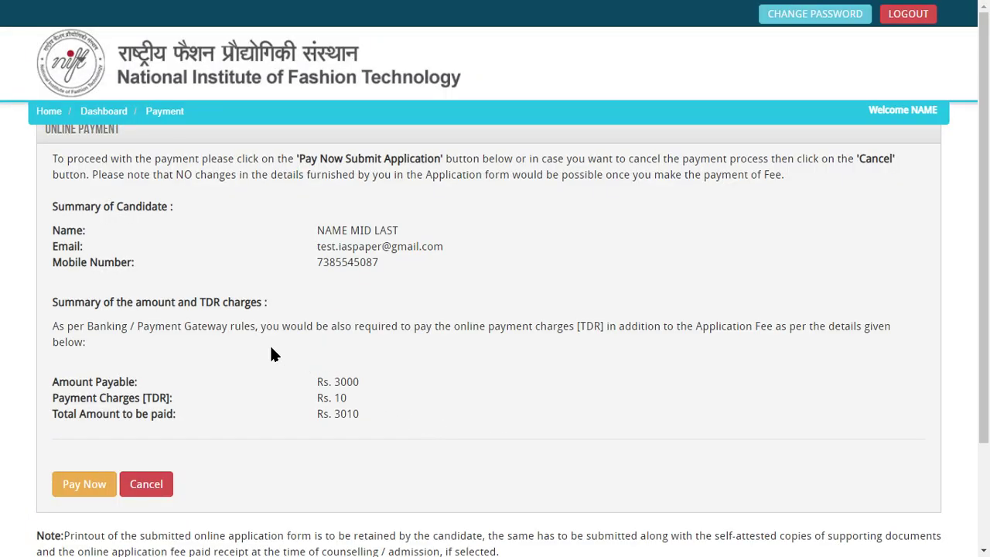
# Step: Review the Rs. 3010 total and start the payment with Pay Now
pyautogui.scroll(-2, 271, 353)
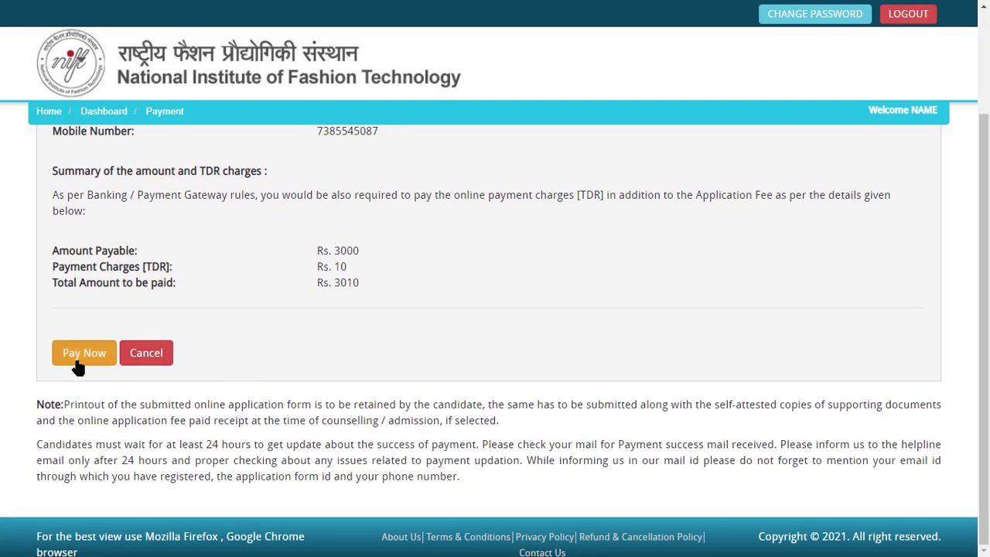
pyautogui.scroll(2, 78, 368)
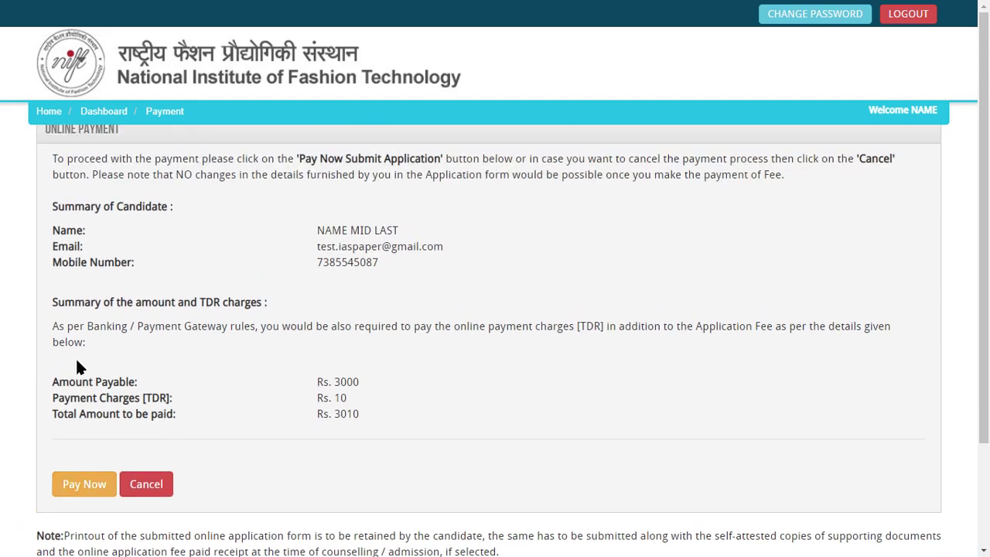
pyautogui.scroll(-1, 78, 367)
pyautogui.doubleClick(344, 342)
pyautogui.click(343, 376)
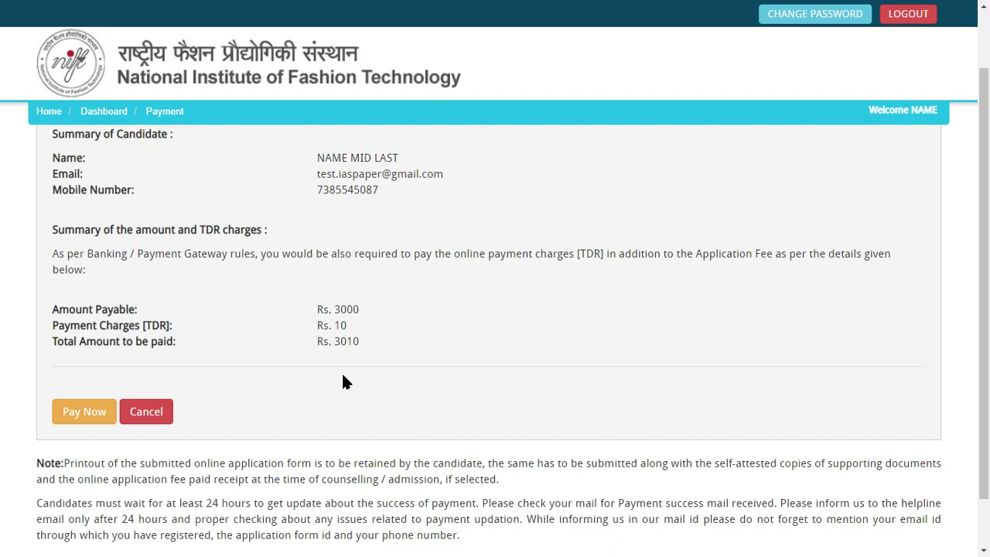
pyautogui.click(77, 411)
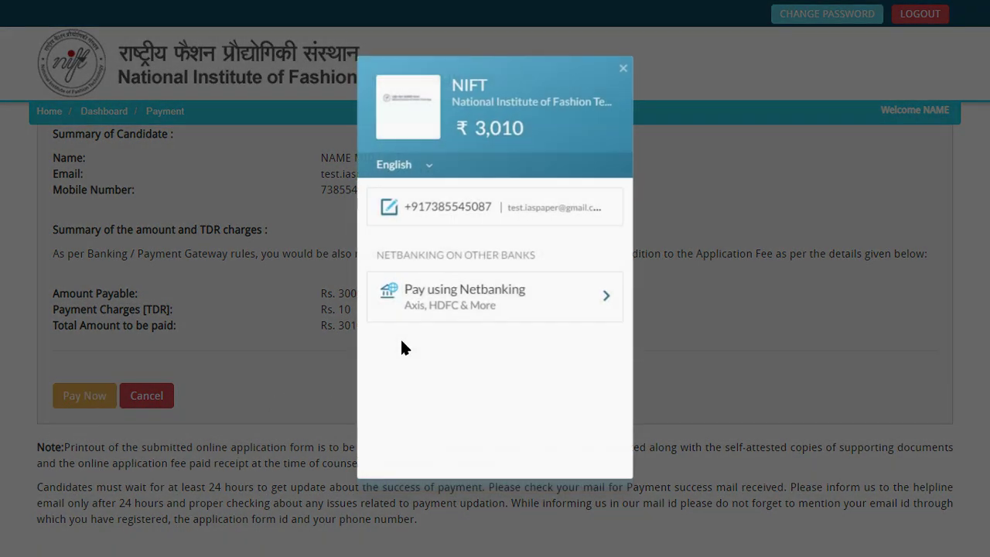
# Step: Attempt the ₹3,010 net banking payment with AU Small Finance Bank
pyautogui.click(481, 295)
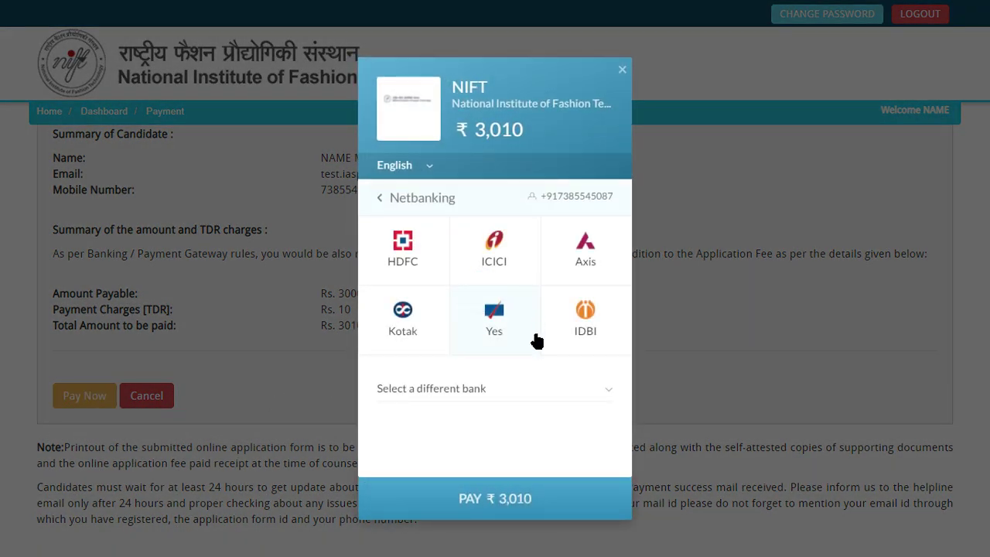
pyautogui.click(532, 510)
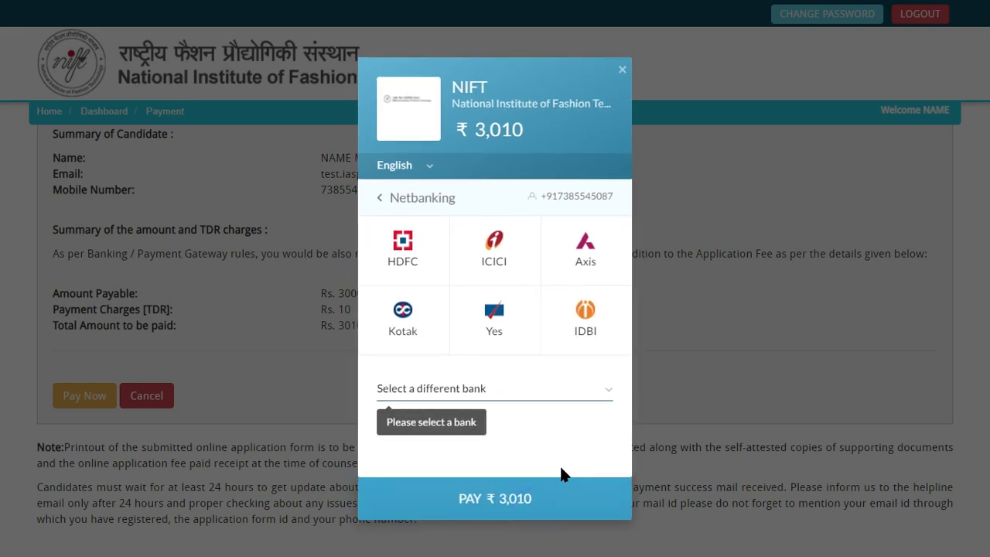
pyautogui.click(415, 390)
pyautogui.click(466, 272)
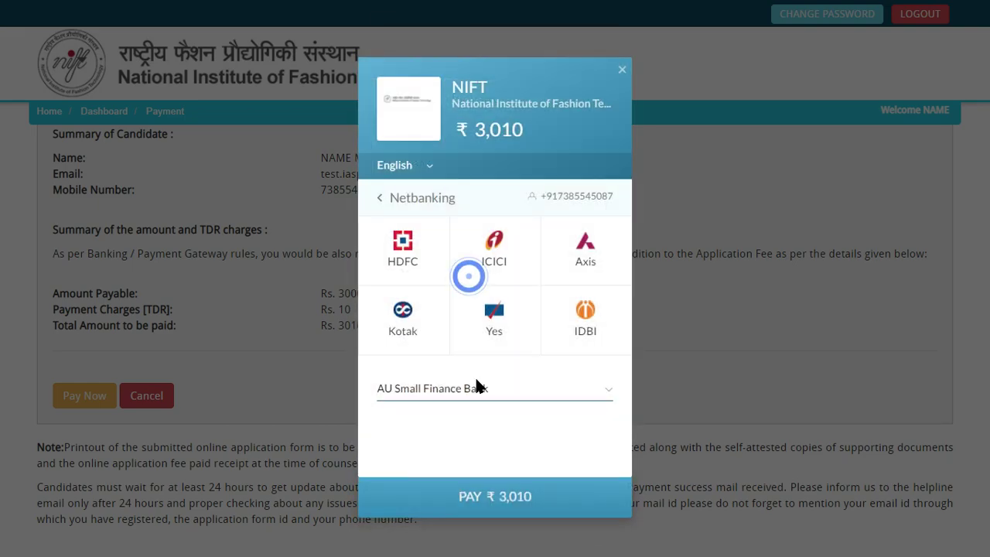
pyautogui.click(524, 492)
pyautogui.click(692, 422)
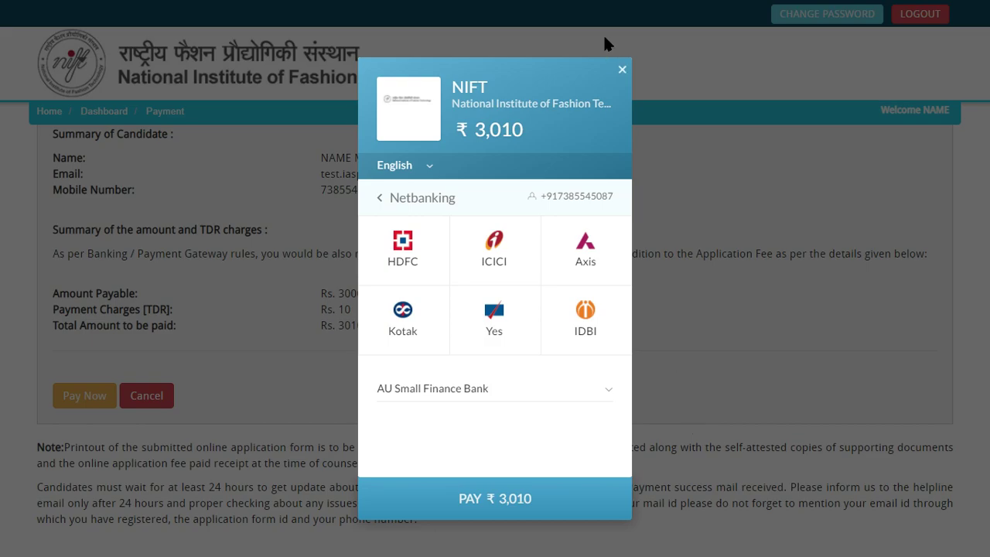
# Step: Close the checkout window and review the payment summary instructions
pyautogui.click(622, 71)
pyautogui.scroll(2, 339, 334)
pyautogui.moveTo(306, 158); pyautogui.dragTo(426, 177)
pyautogui.click(359, 230)
pyautogui.scroll(-2, 212, 290)
pyautogui.scroll(2, 221, 312)
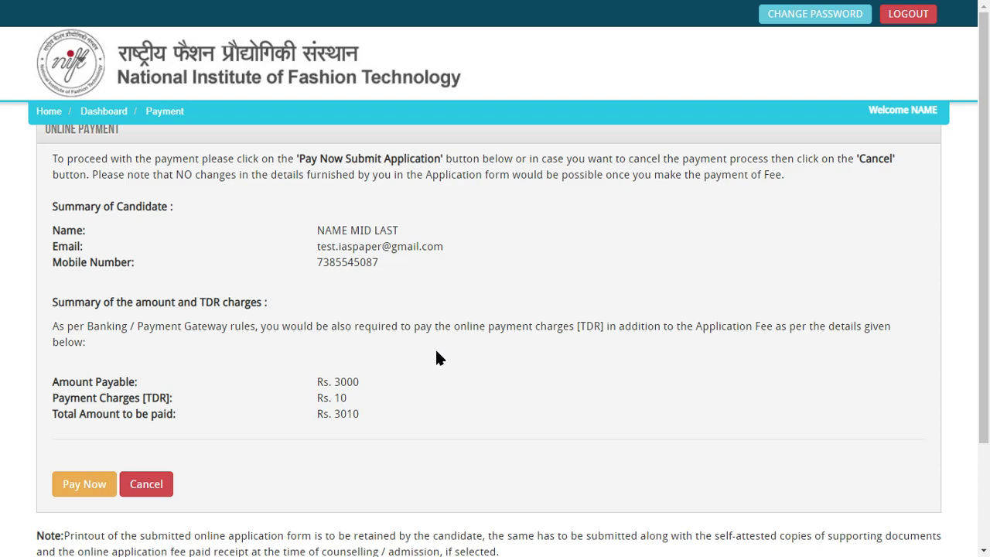
# Step: Cancel the pending payment and dismiss the failed-payment notice
pyautogui.scroll(-2, 223, 290)
pyautogui.scroll(2, 237, 404)
pyautogui.click(142, 483)
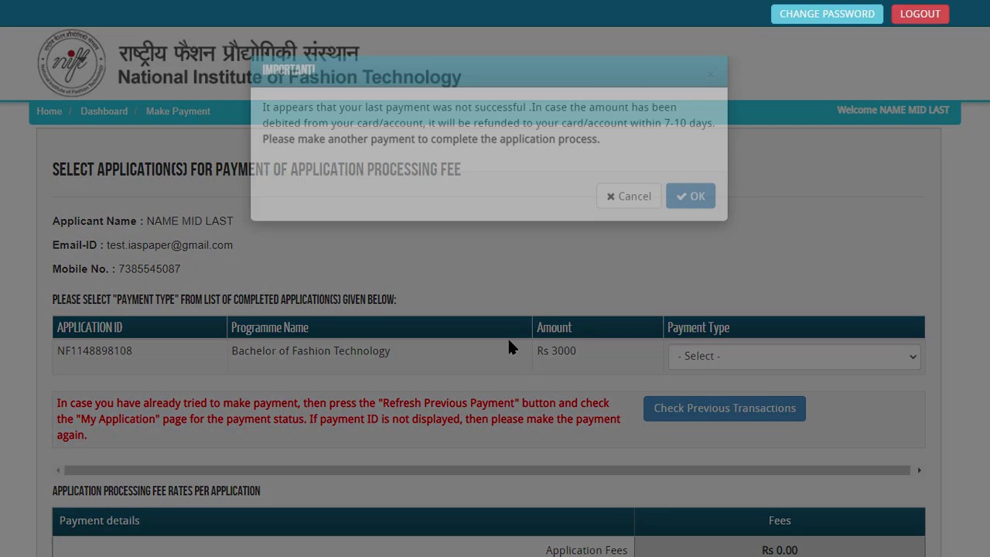
pyautogui.click(690, 225)
pyautogui.scroll(-1, 534, 325)
# Step: Set the payment type to ONLINE with Net Banking on Other Banks again
pyautogui.click(727, 280)
pyautogui.click(720, 305)
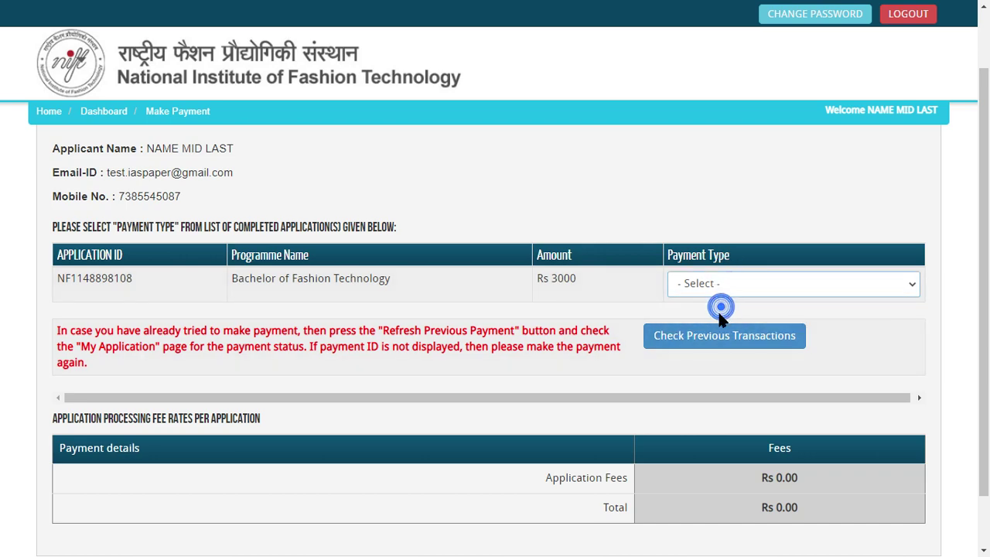
pyautogui.click(718, 283)
pyautogui.click(719, 315)
pyautogui.click(694, 353)
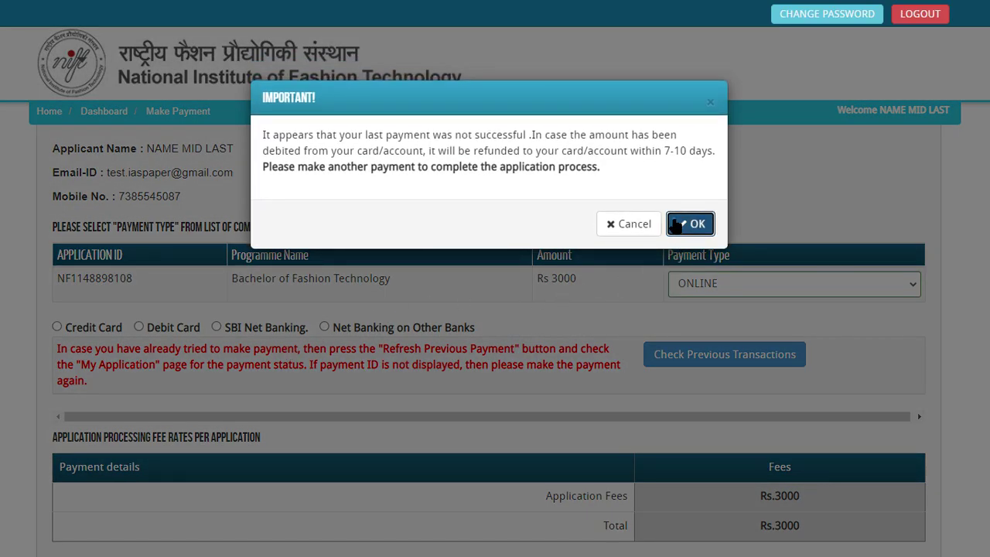
pyautogui.click(679, 223)
pyautogui.click(324, 327)
pyautogui.click(691, 353)
pyautogui.scroll(-2, 608, 336)
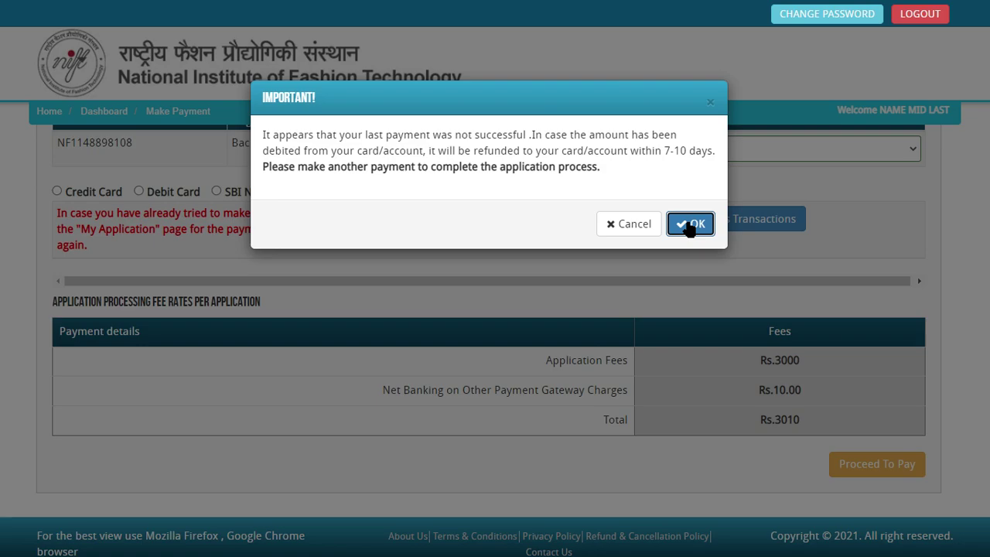
pyautogui.click(688, 226)
# Step: Compare SBI Net Banking and Debit Card charges, then choose Credit Card for Rs.3061.22 total
pyautogui.click(214, 207)
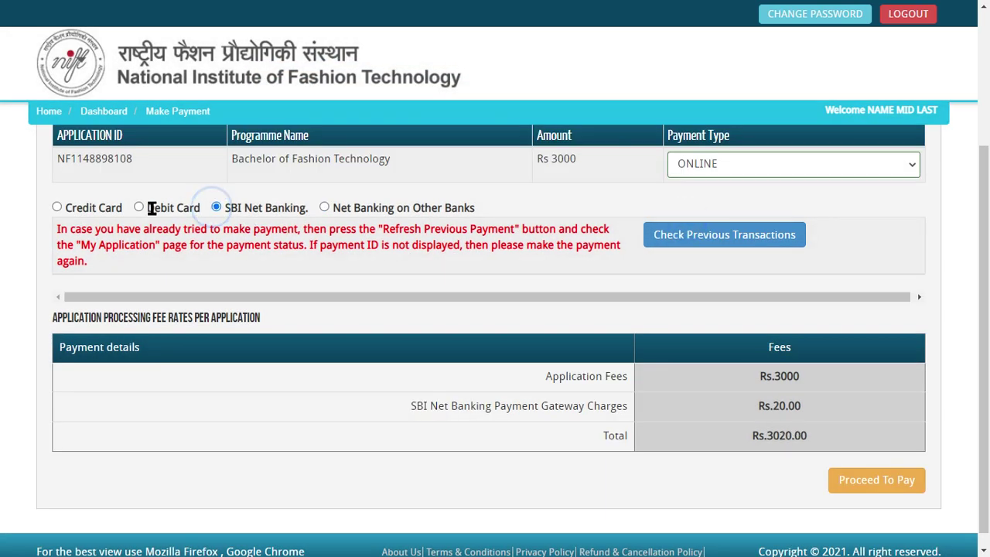
pyautogui.click(138, 207)
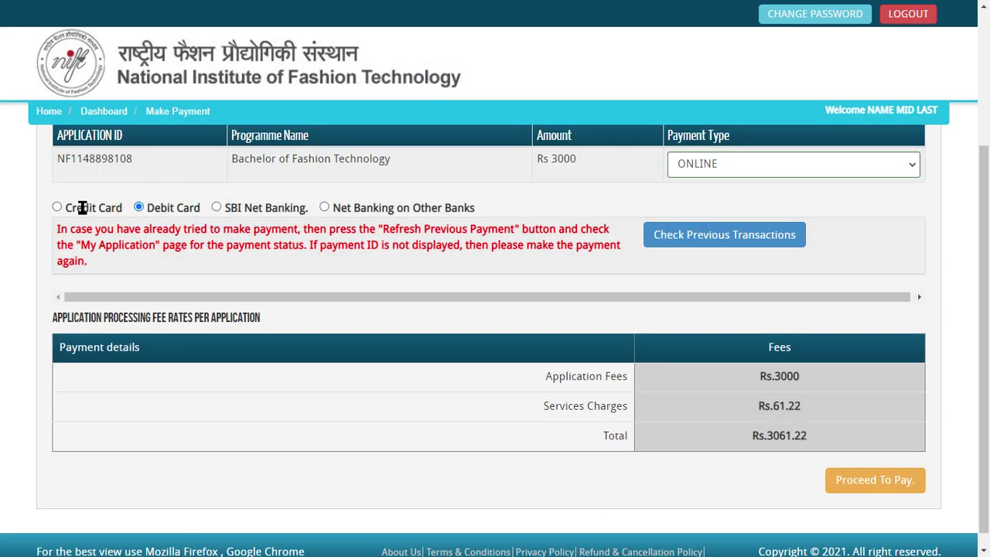
pyautogui.click(56, 207)
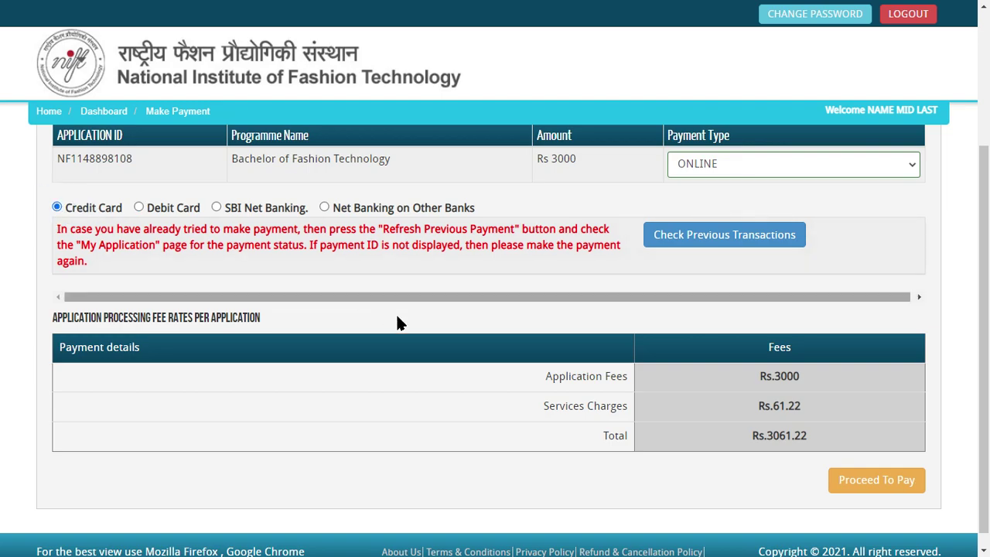
pyautogui.click(647, 283)
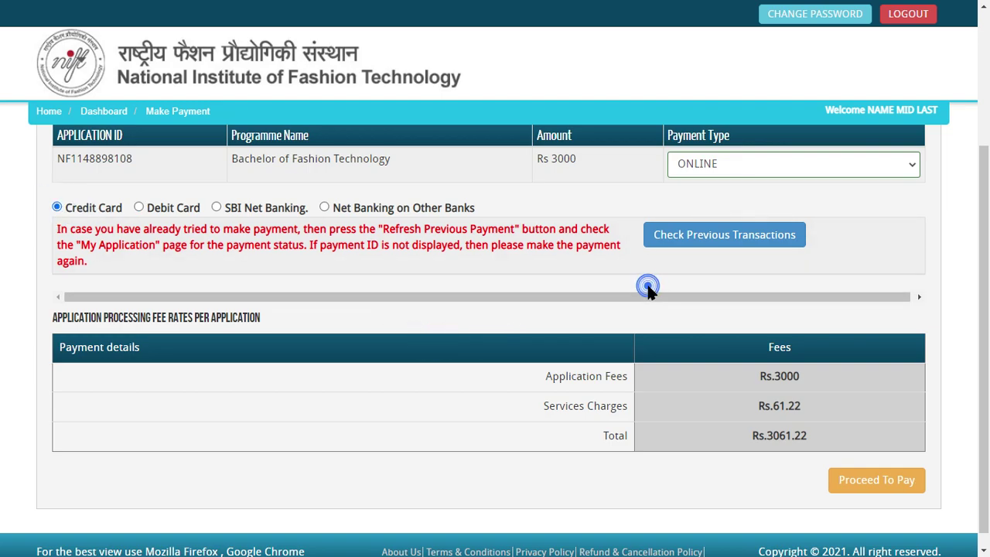
pyautogui.scroll(3, 497, 336)
pyautogui.scroll(-3, 513, 400)
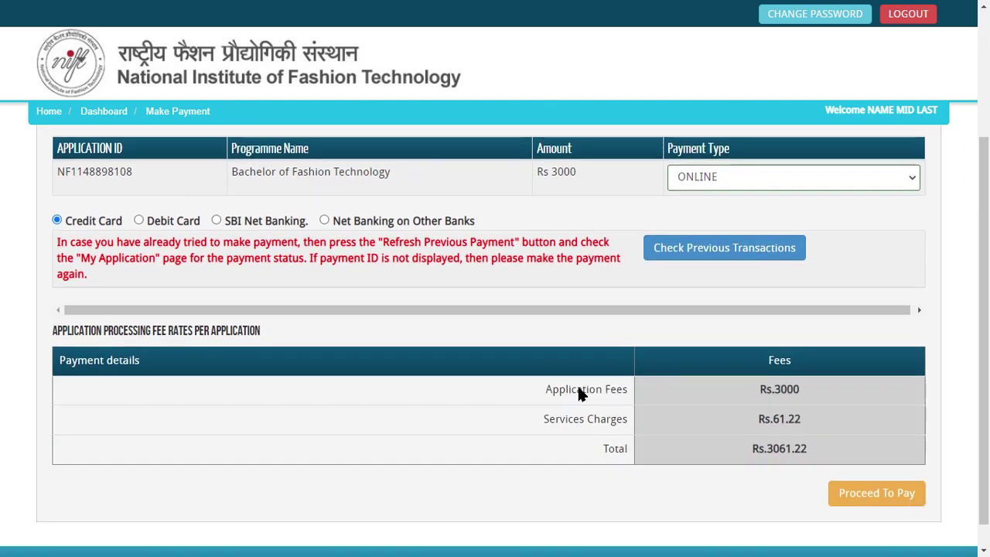